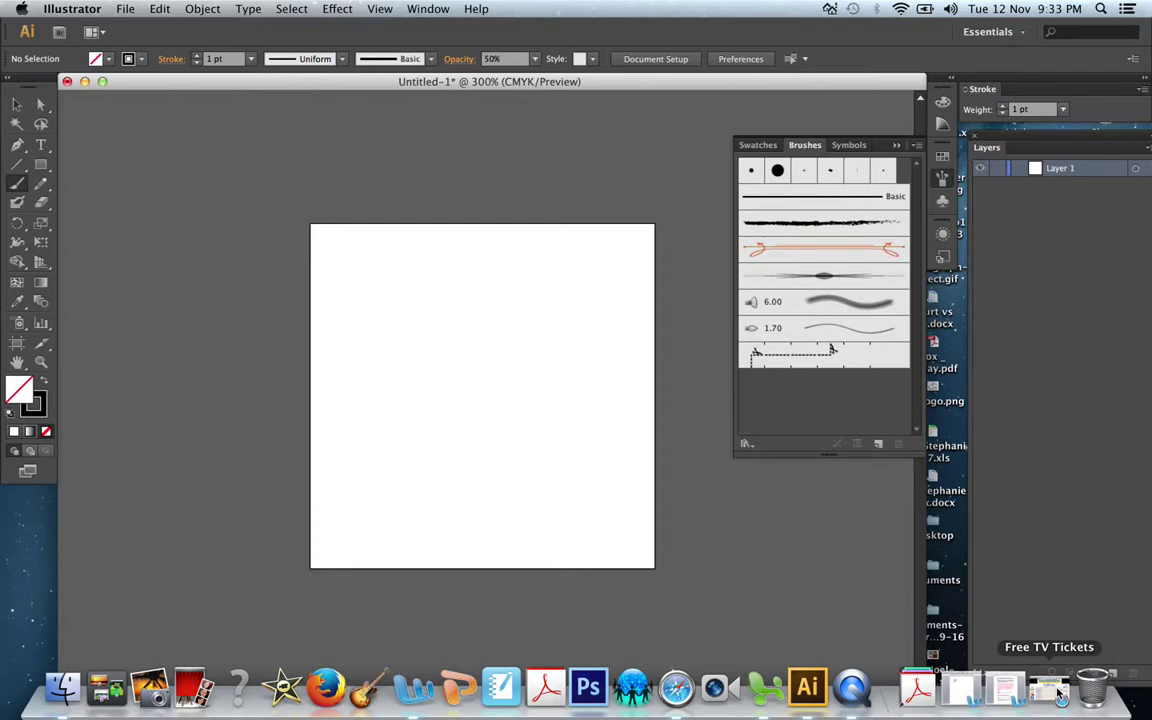
Step: Draw a vertical 1 pt line with the Line Segment tool and centre it on the artboard
click(16, 167)
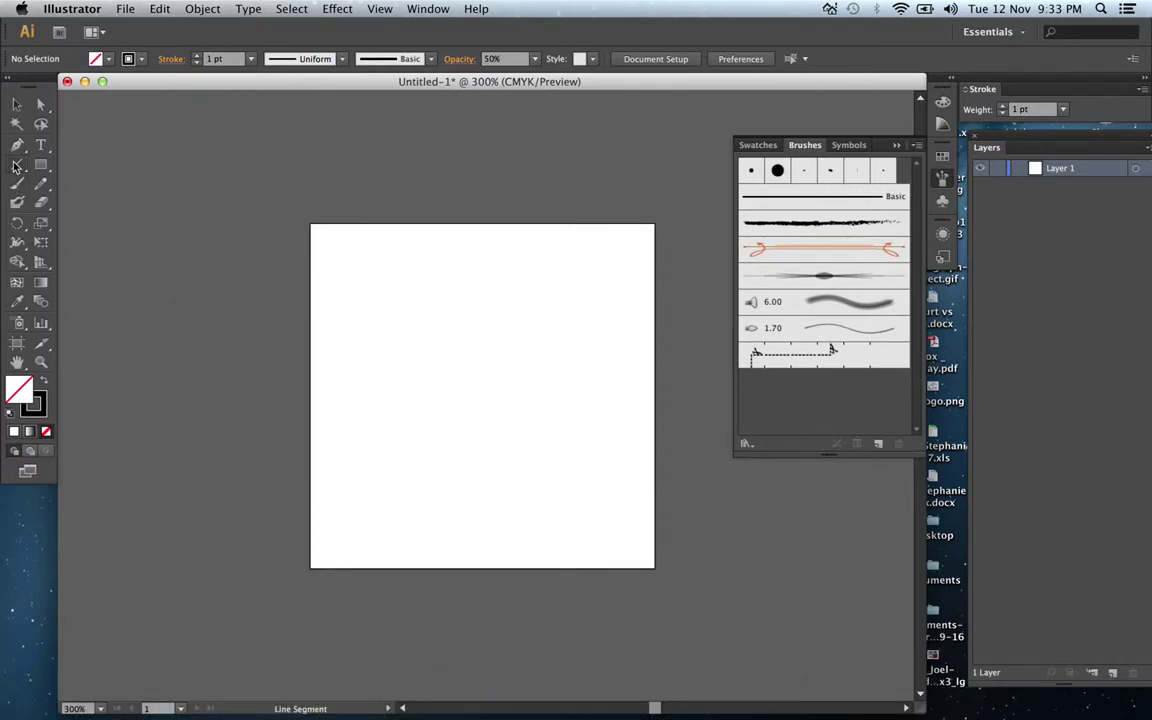
key(super+Tab)
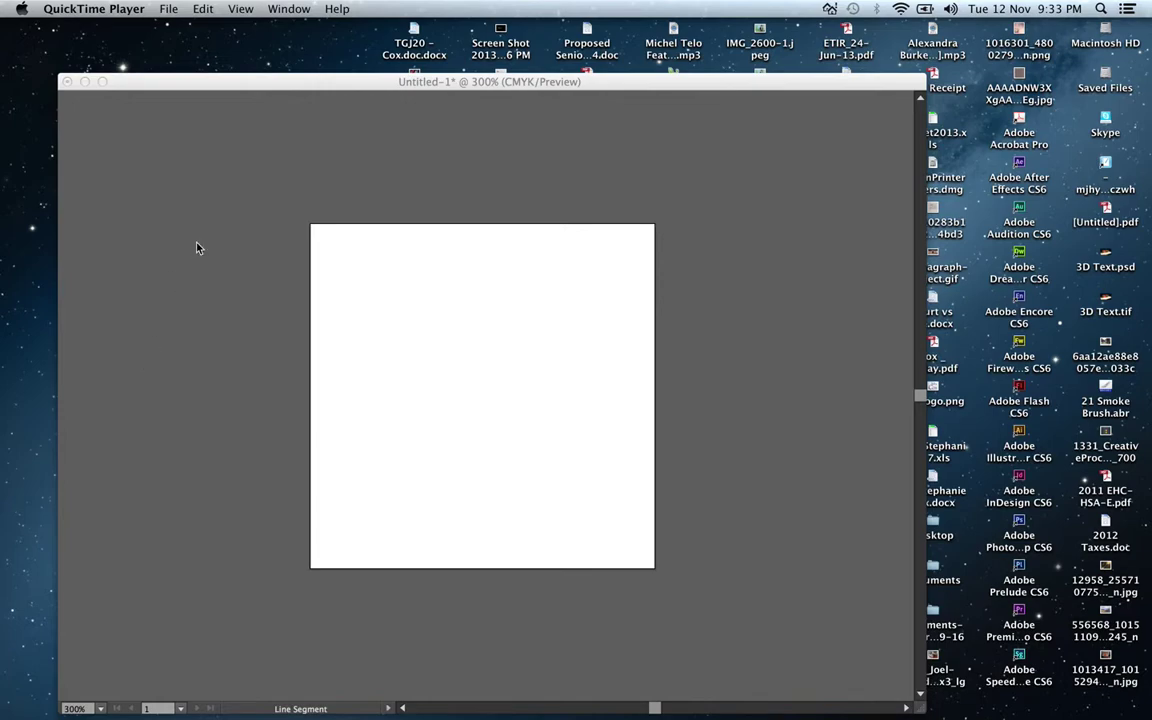
key(super+Tab)
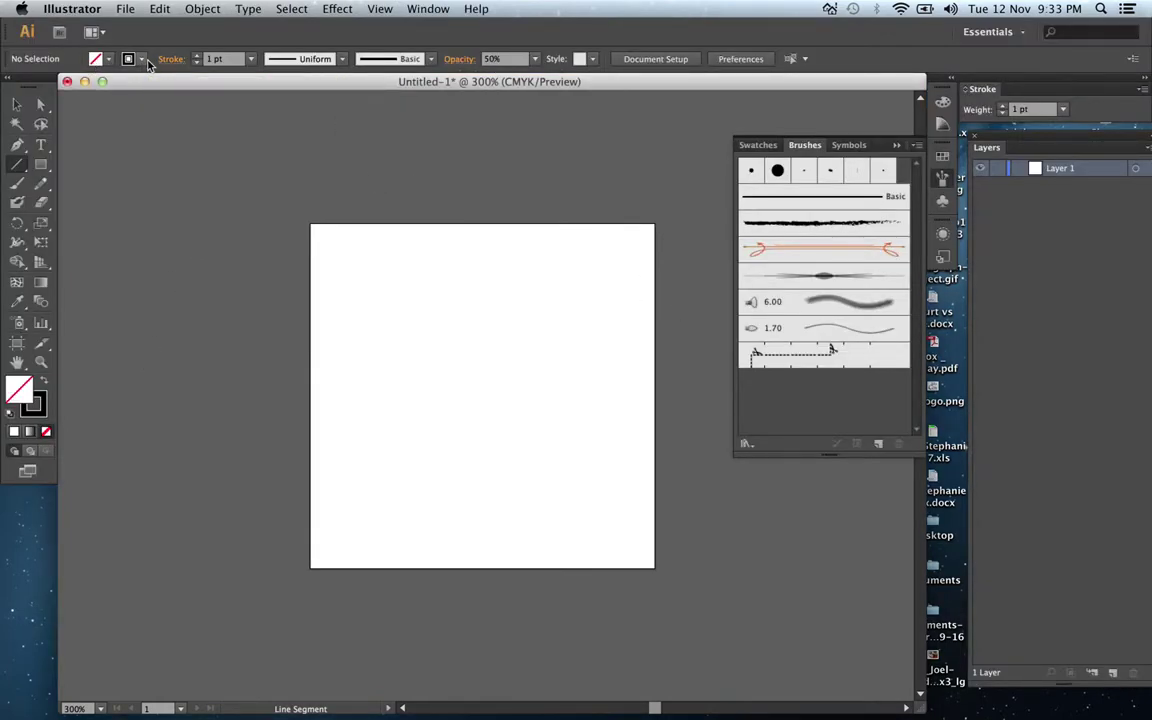
mouse_move(483, 397)
mouse_down()
mouse_move(484, 294)
mouse_move(508, 564)
mouse_up()
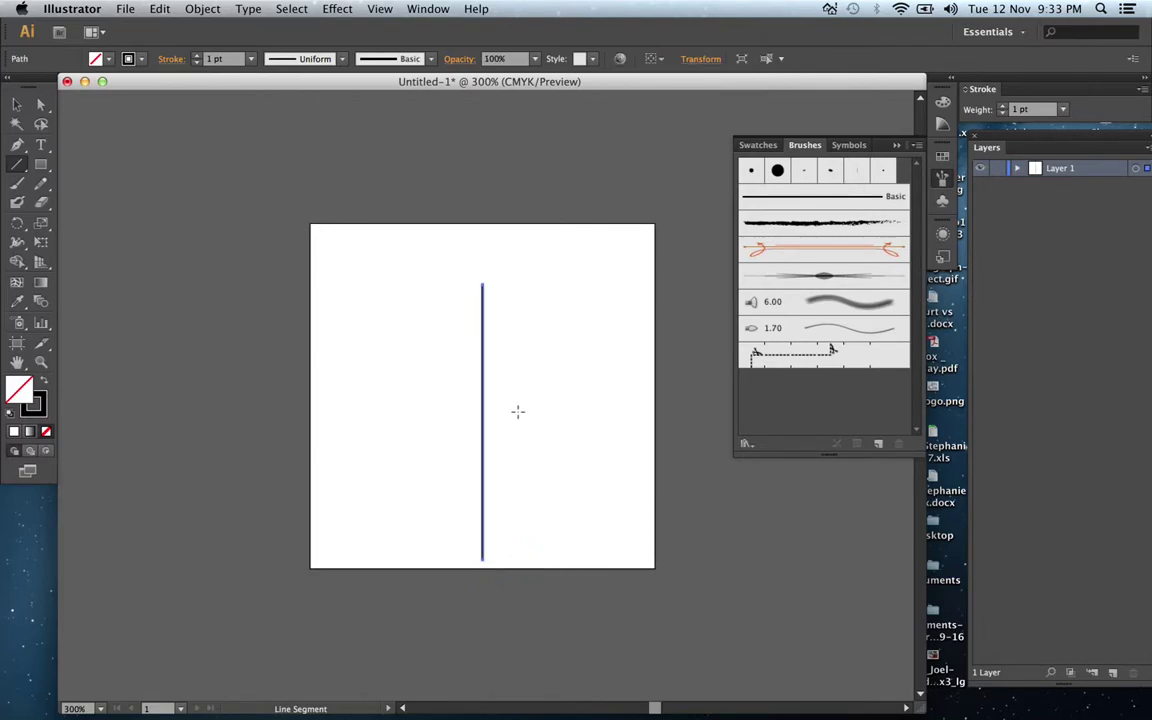
key(shift+Up)
Step: Apply the variable width profile tapered at both ends to the line and set its opacity to 60%
click(308, 60)
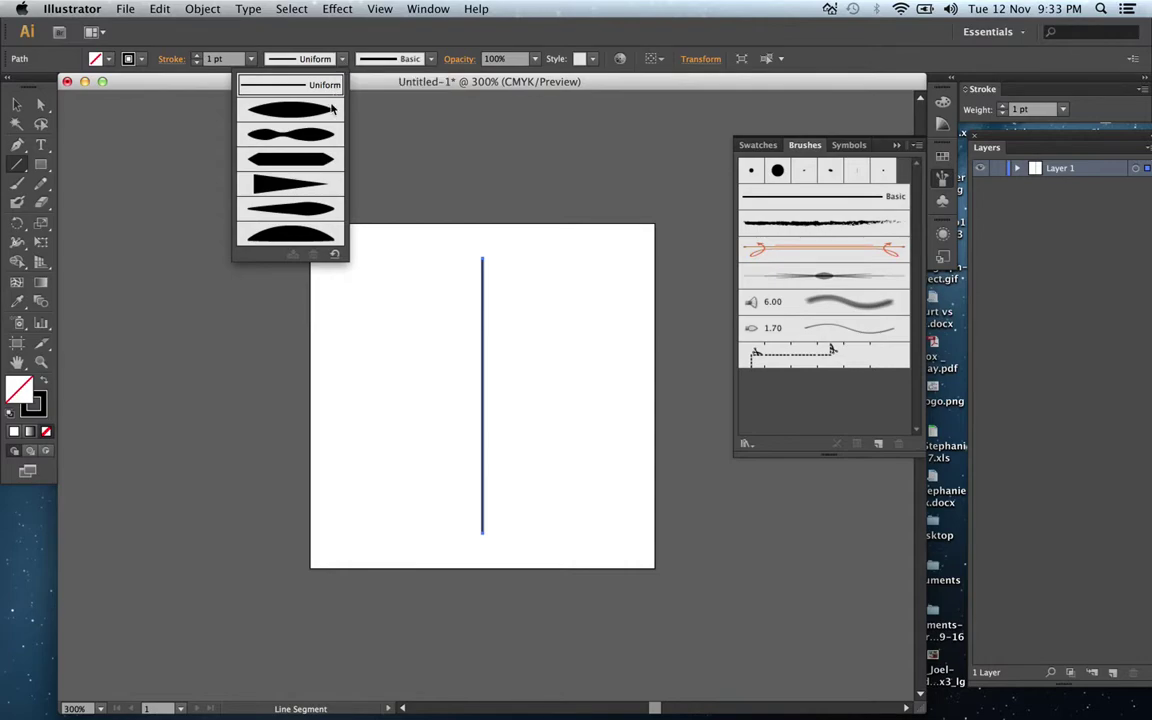
click(333, 109)
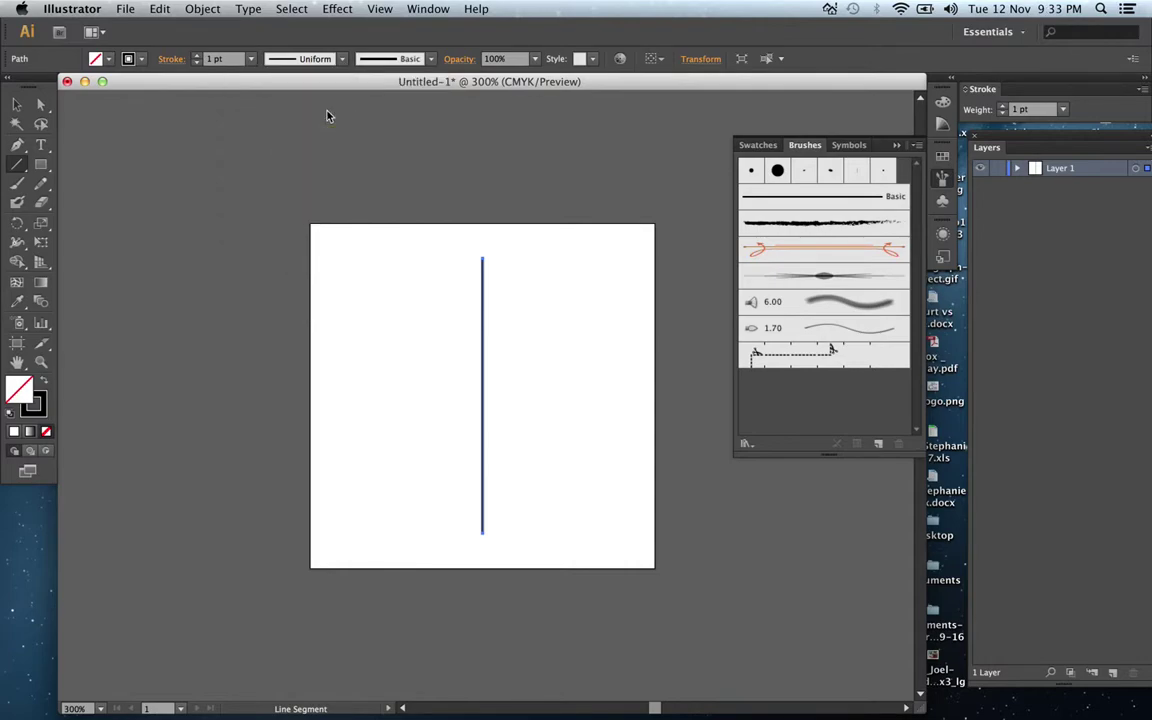
click(535, 59)
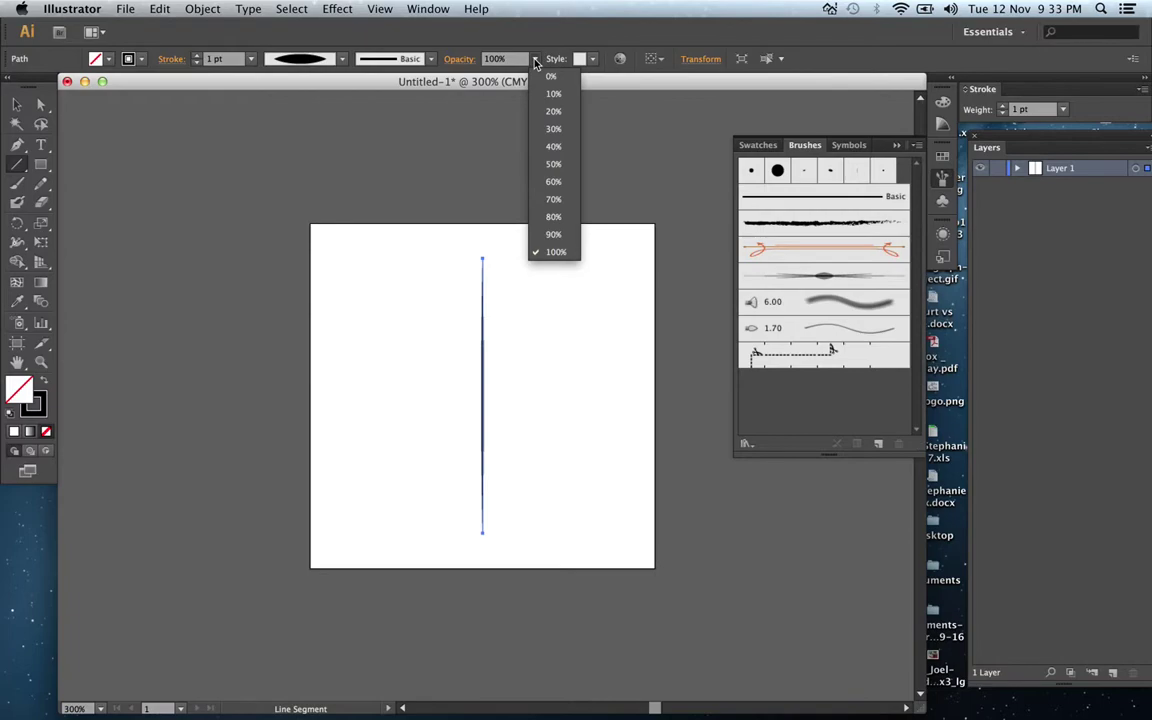
click(555, 182)
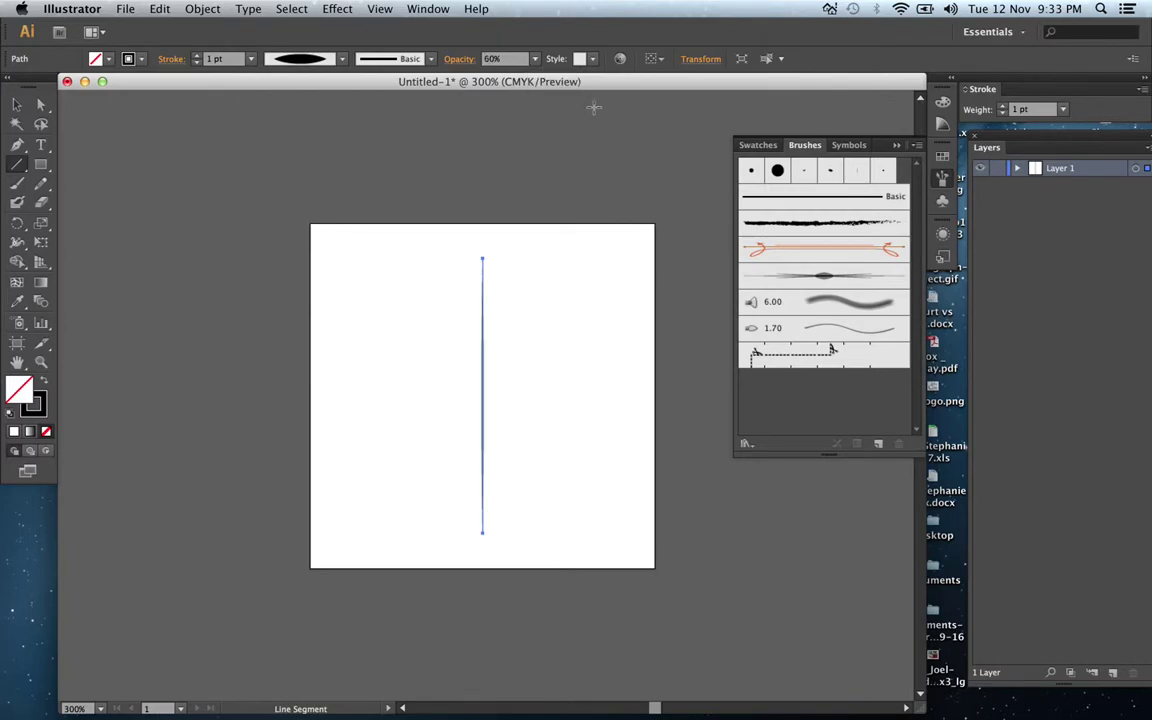
click(592, 59)
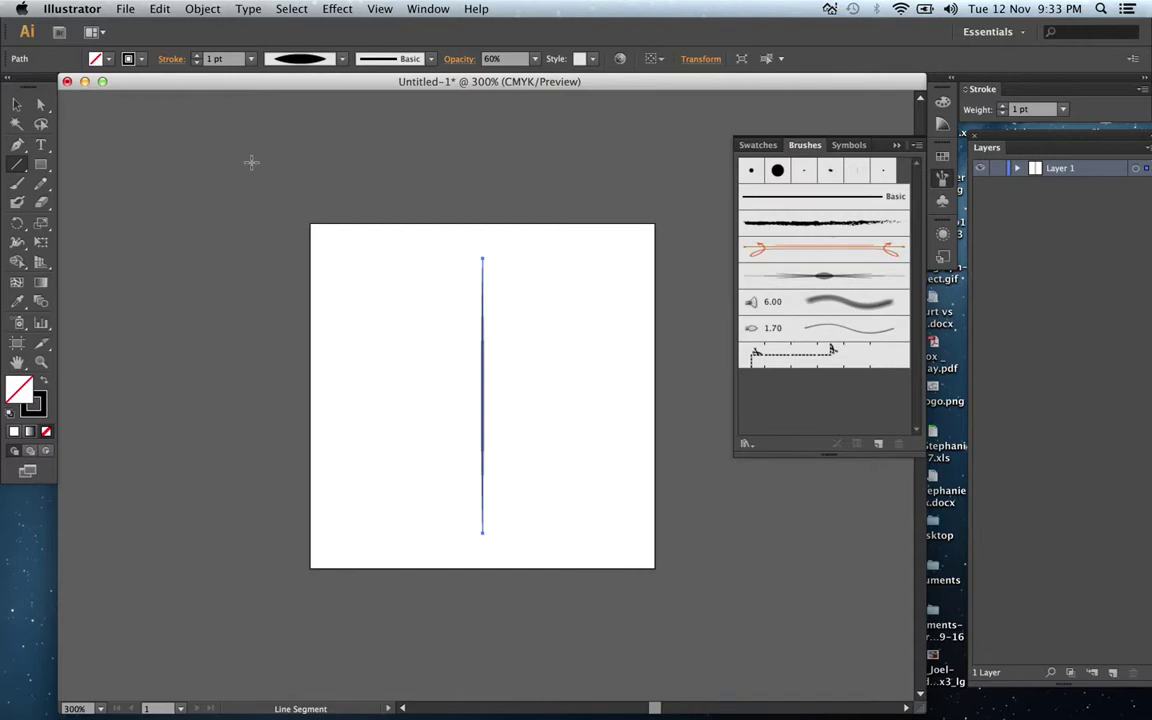
Step: Paste a copy of the line in place and rotate it to horizontal so both lines form a cross
click(17, 103)
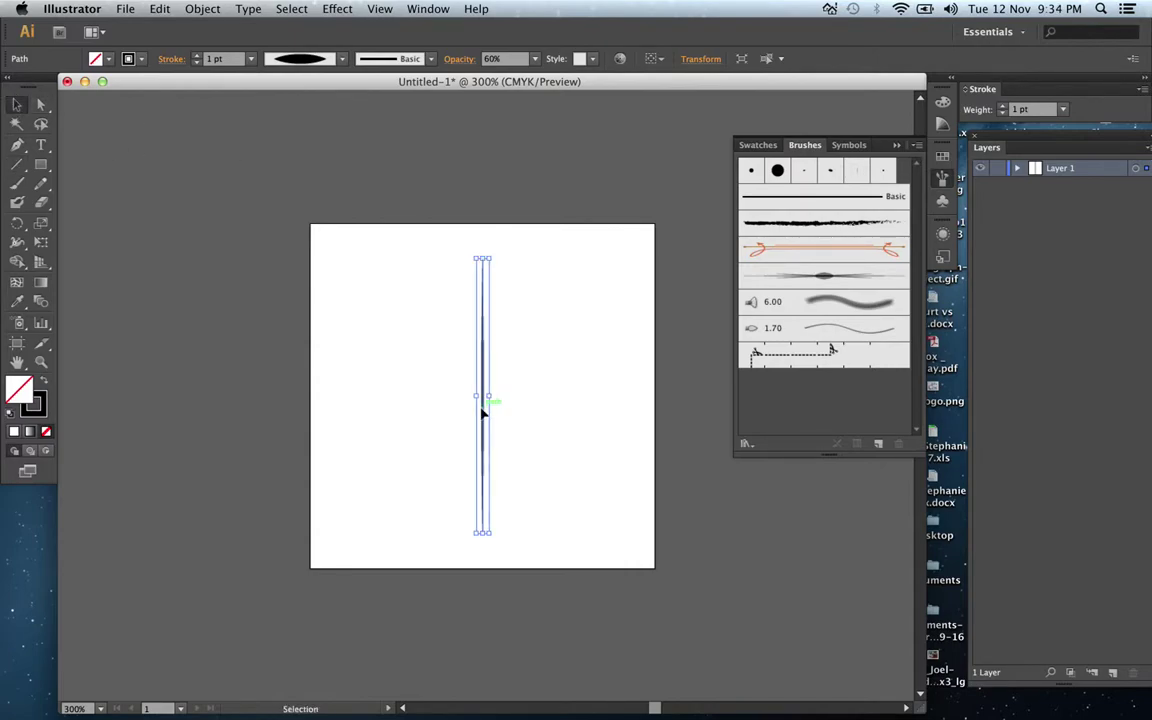
right_click(483, 416)
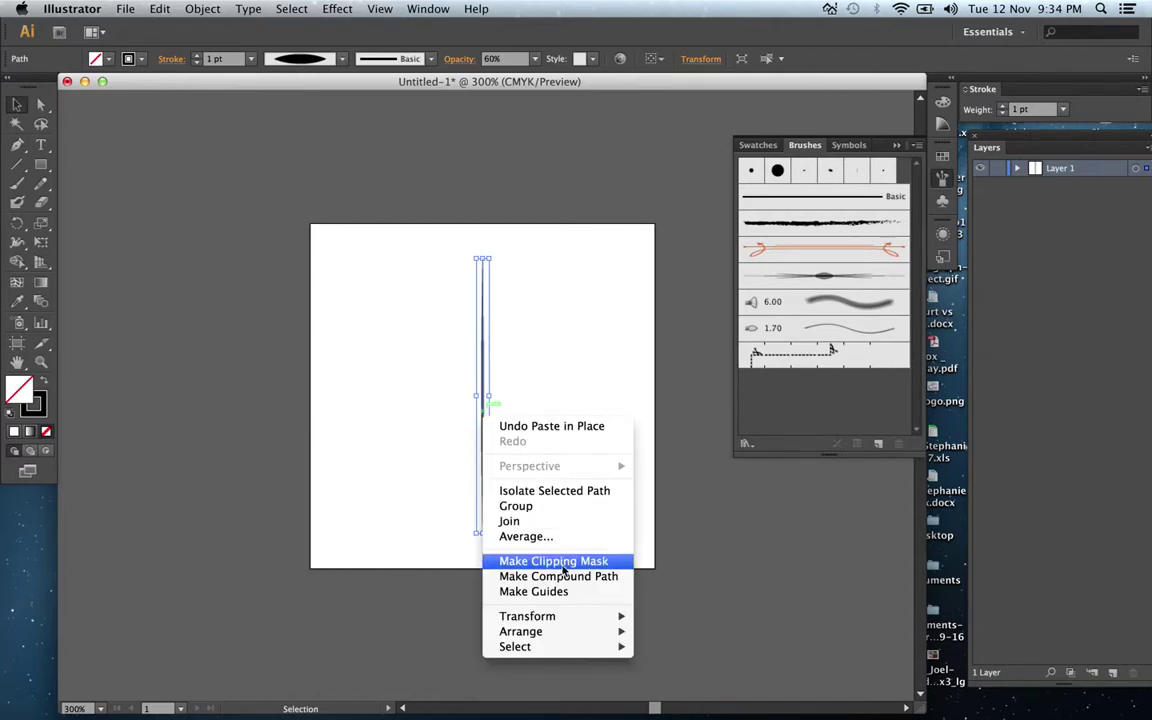
mouse_move(575, 617)
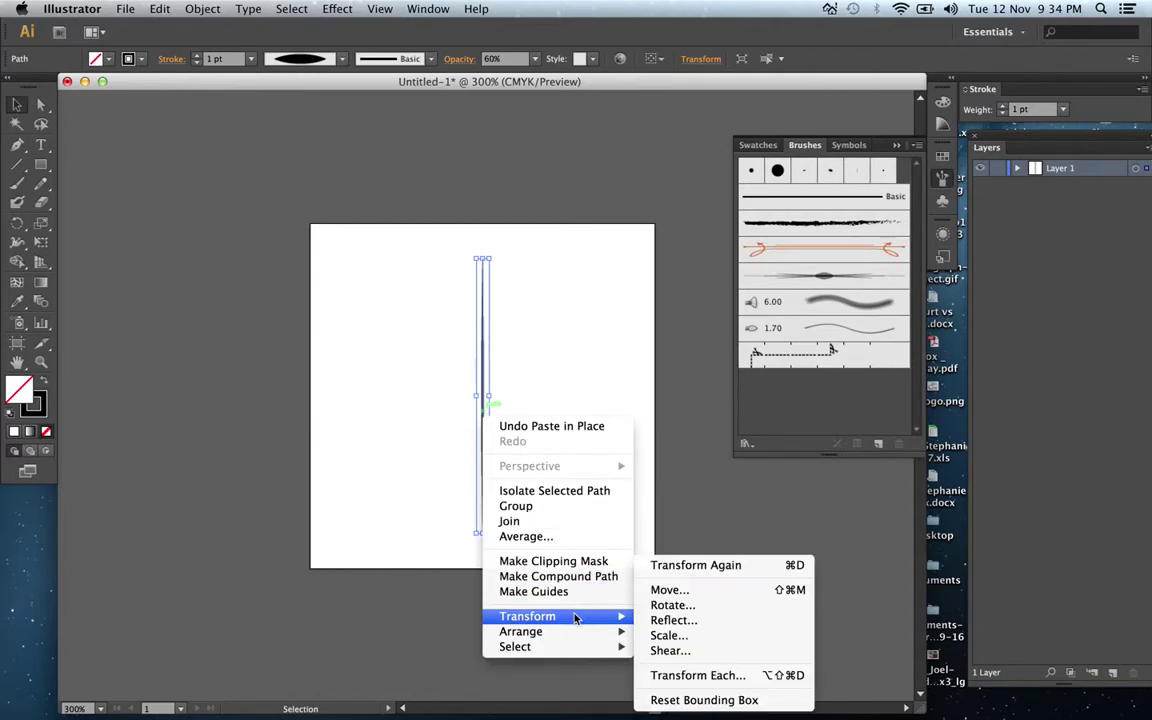
click(672, 605)
key(Return)
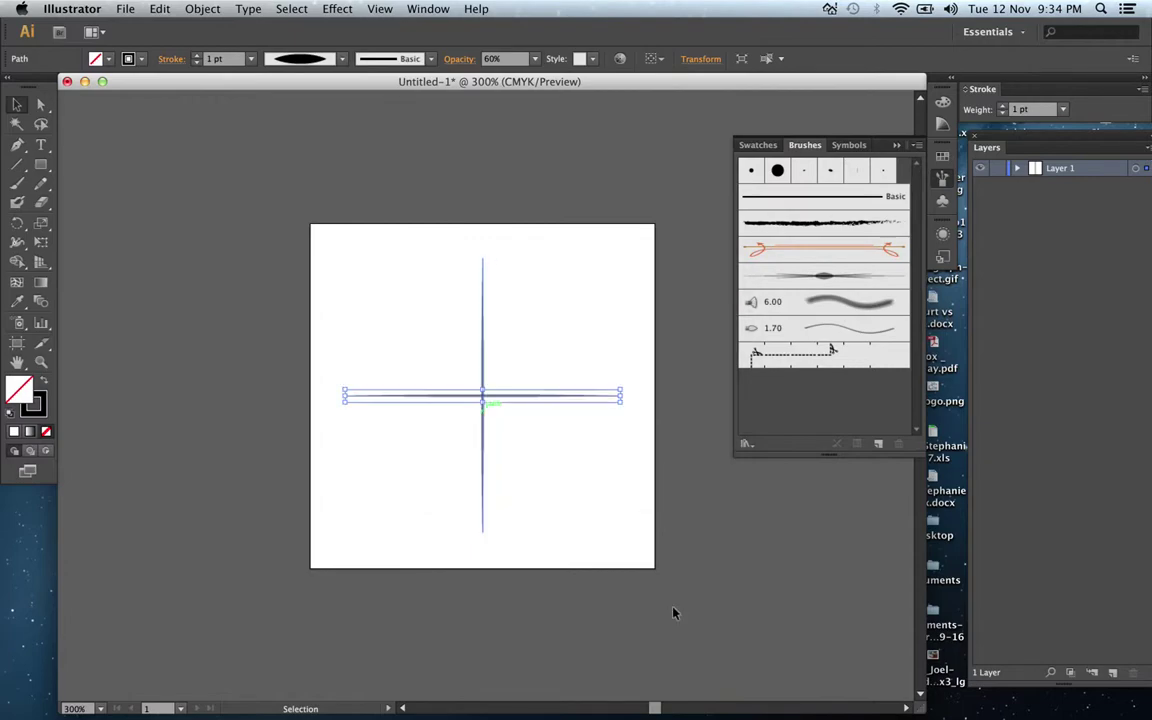
Step: Duplicate the cross as a smaller diagonal X and centre it on the original to form an eight-pointed star
click(363, 191)
drag(539, 400, 594, 467)
key(alt+Right)
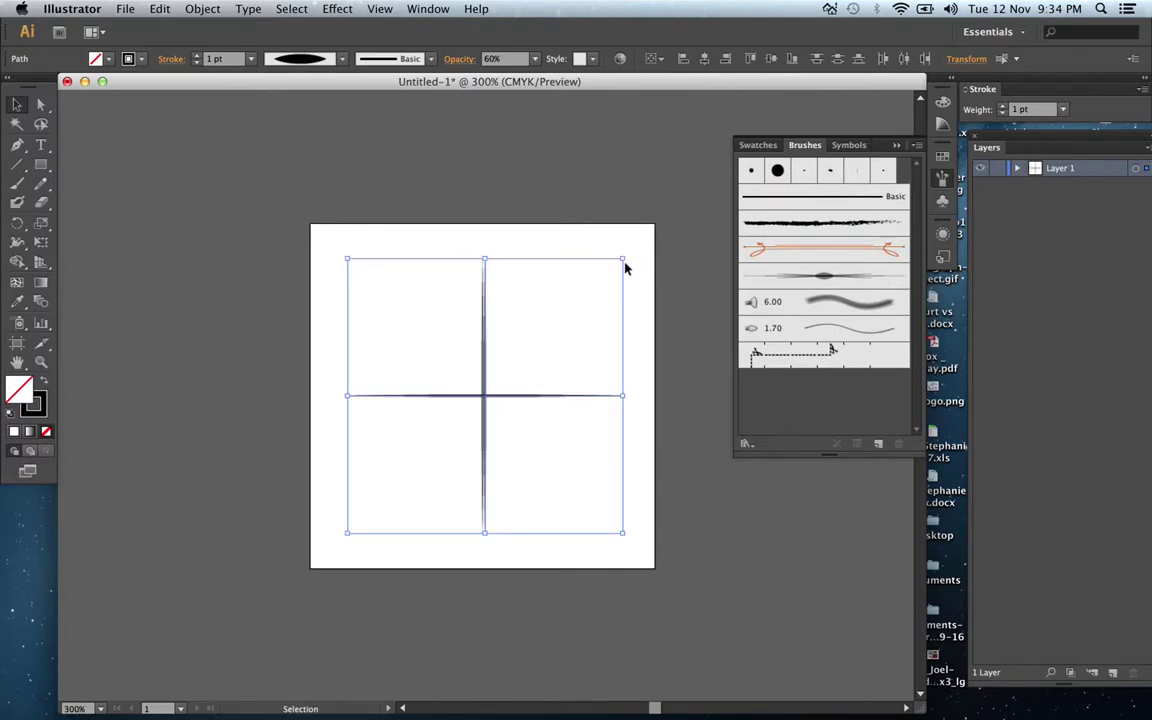
drag(622, 258, 550, 452)
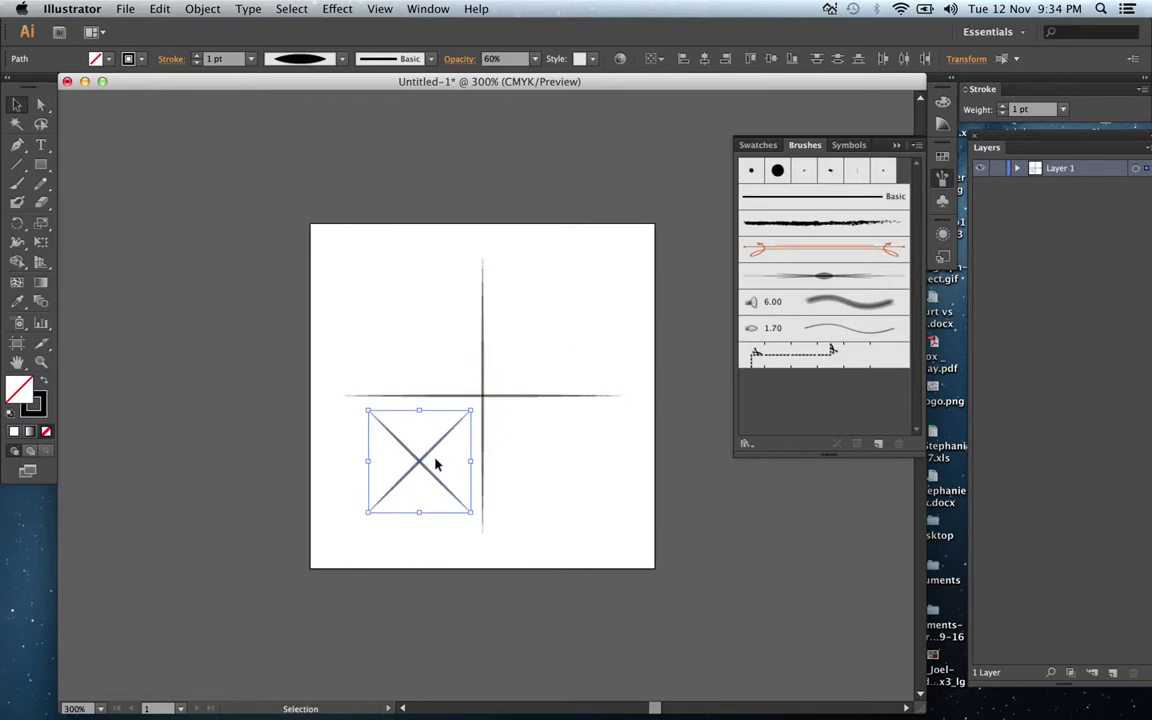
drag(422, 468, 485, 401)
click(571, 458)
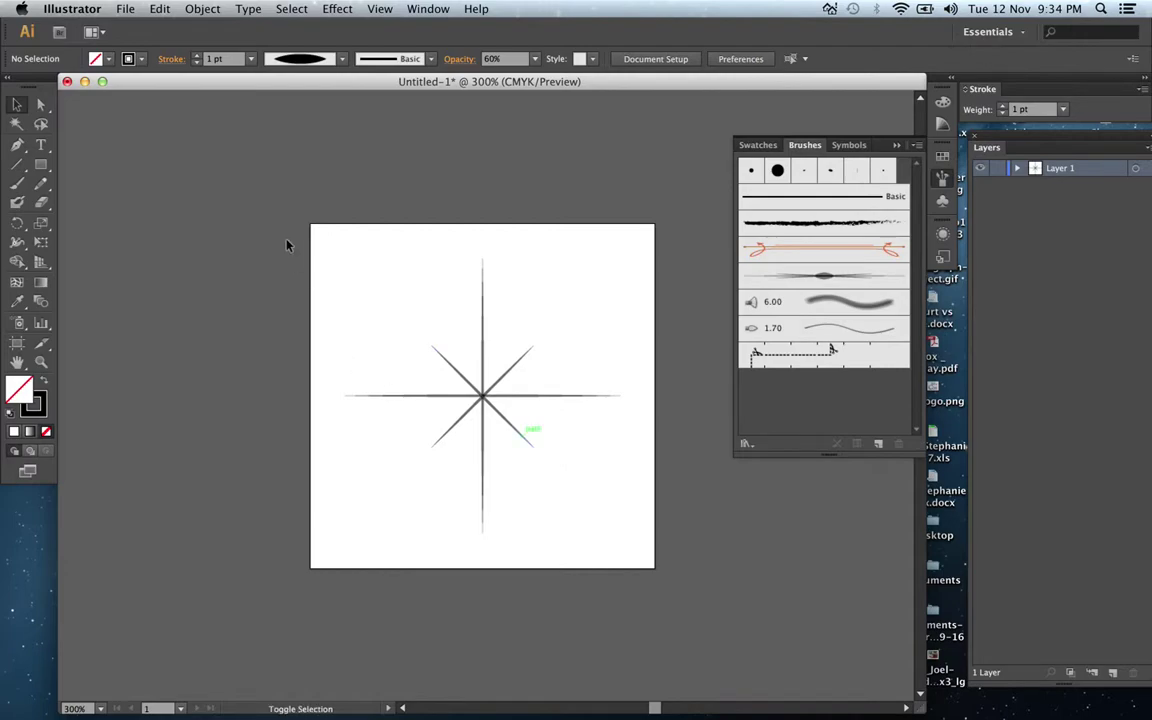
Step: Scale the whole star down proportionally into the lower-left area of the artboard
drag(300, 213, 636, 556)
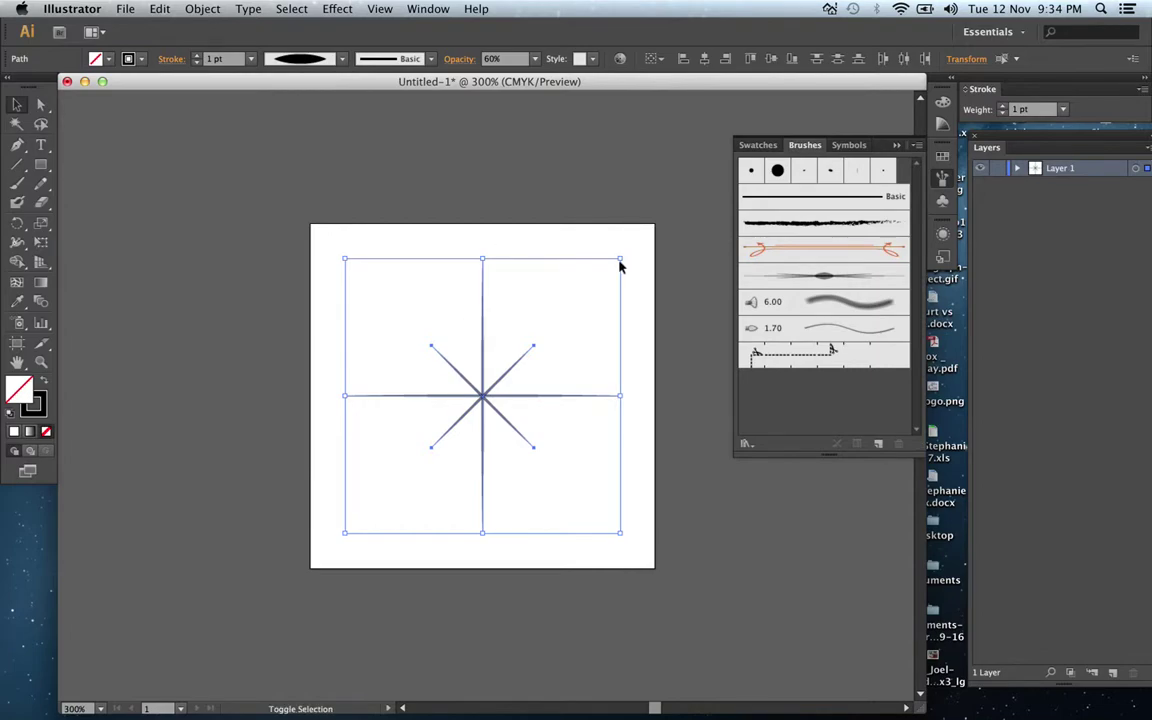
drag(620, 260, 440, 446)
key(super+equal)
key(super+equal)
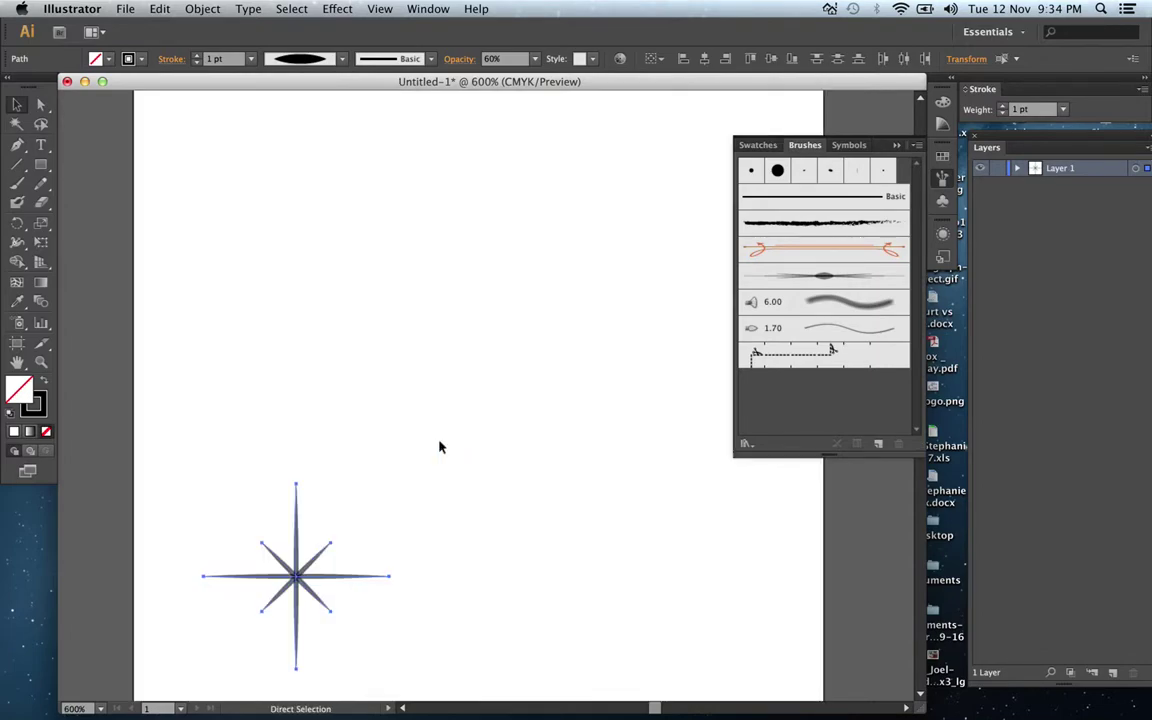
key(super+minus)
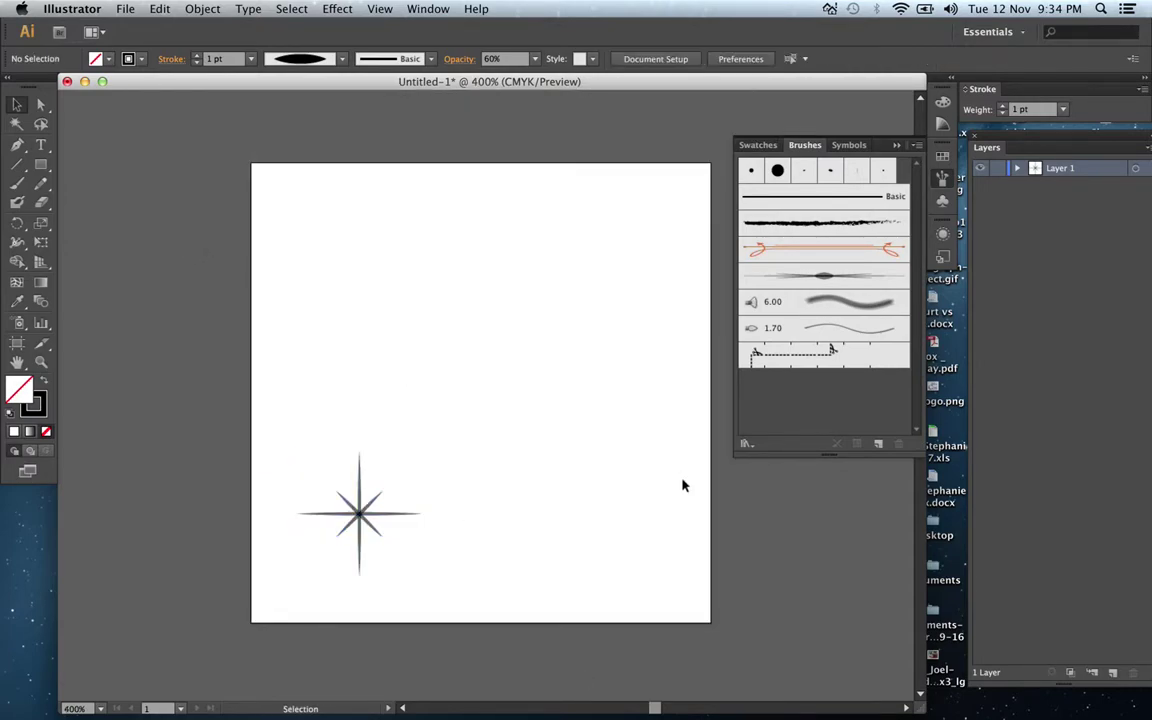
click(880, 446)
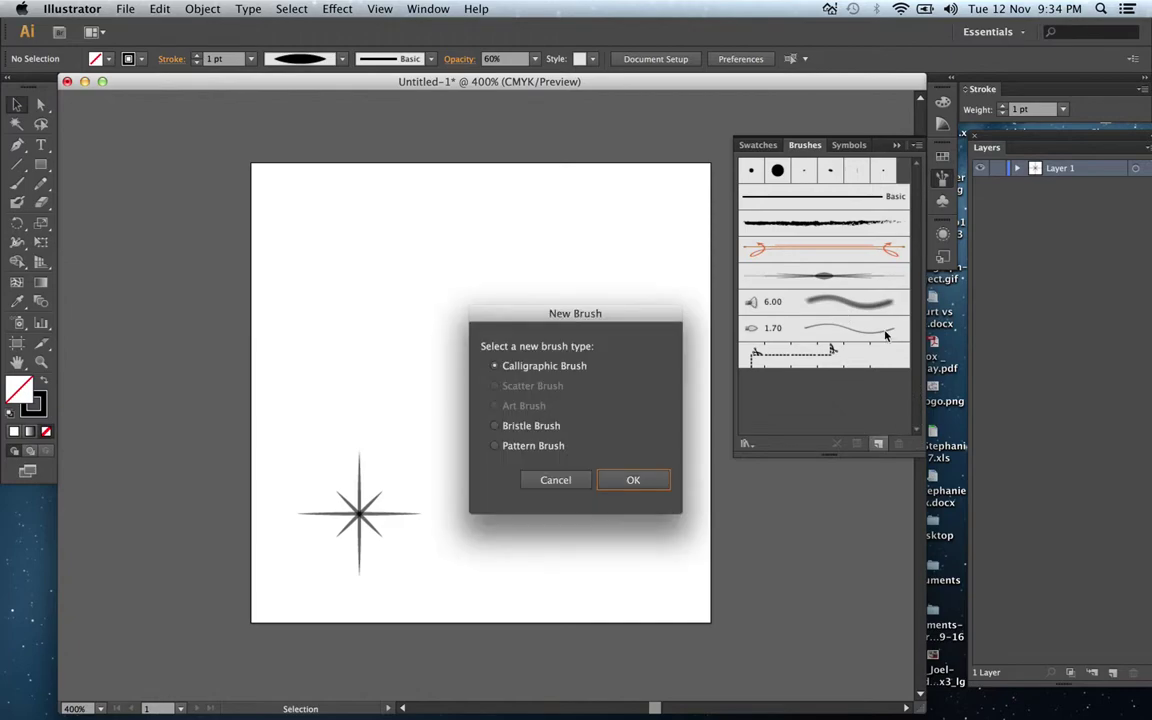
click(558, 484)
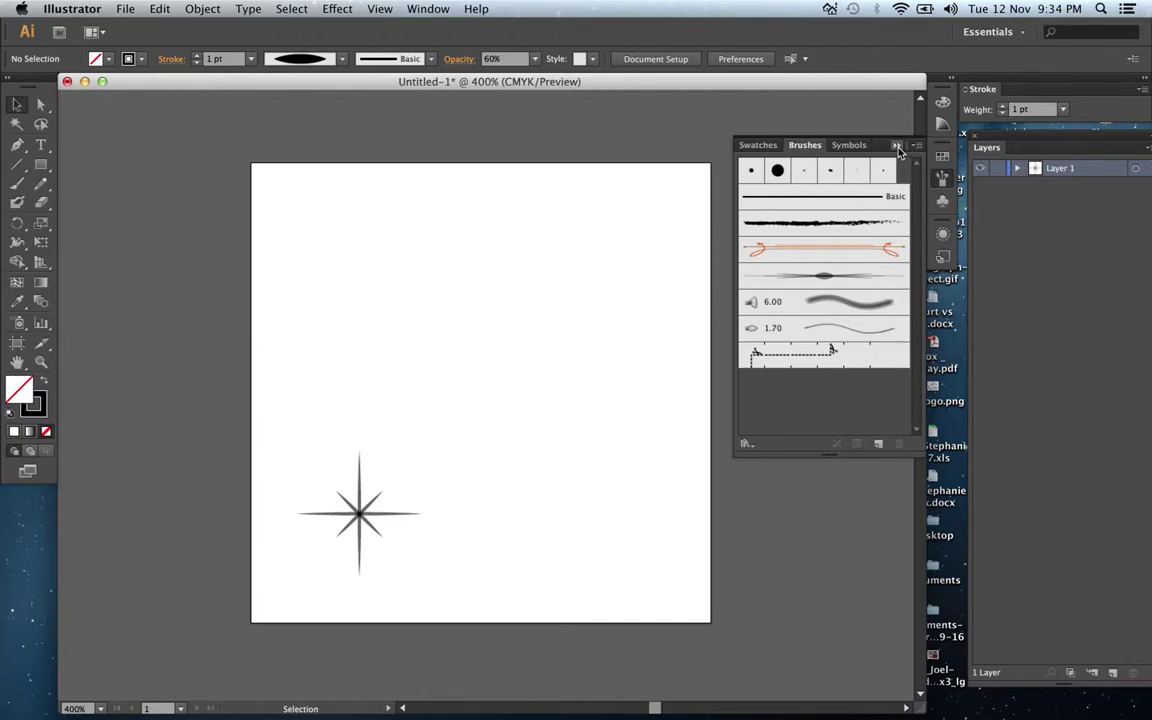
click(812, 137)
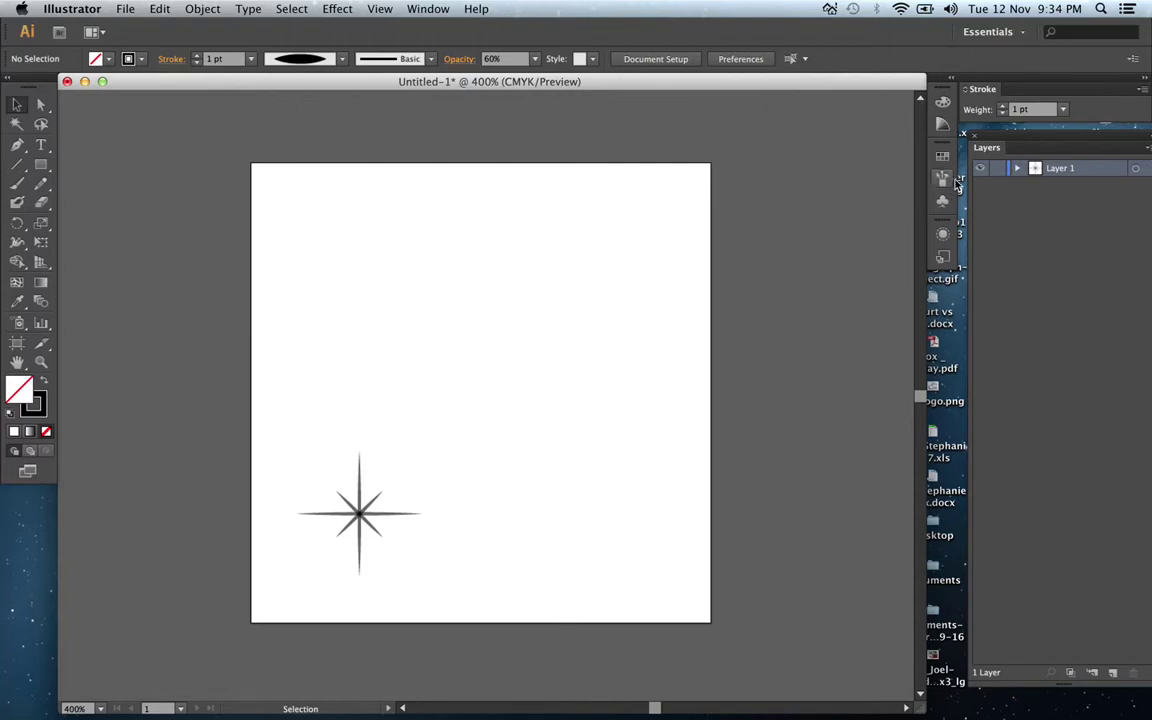
click(428, 9)
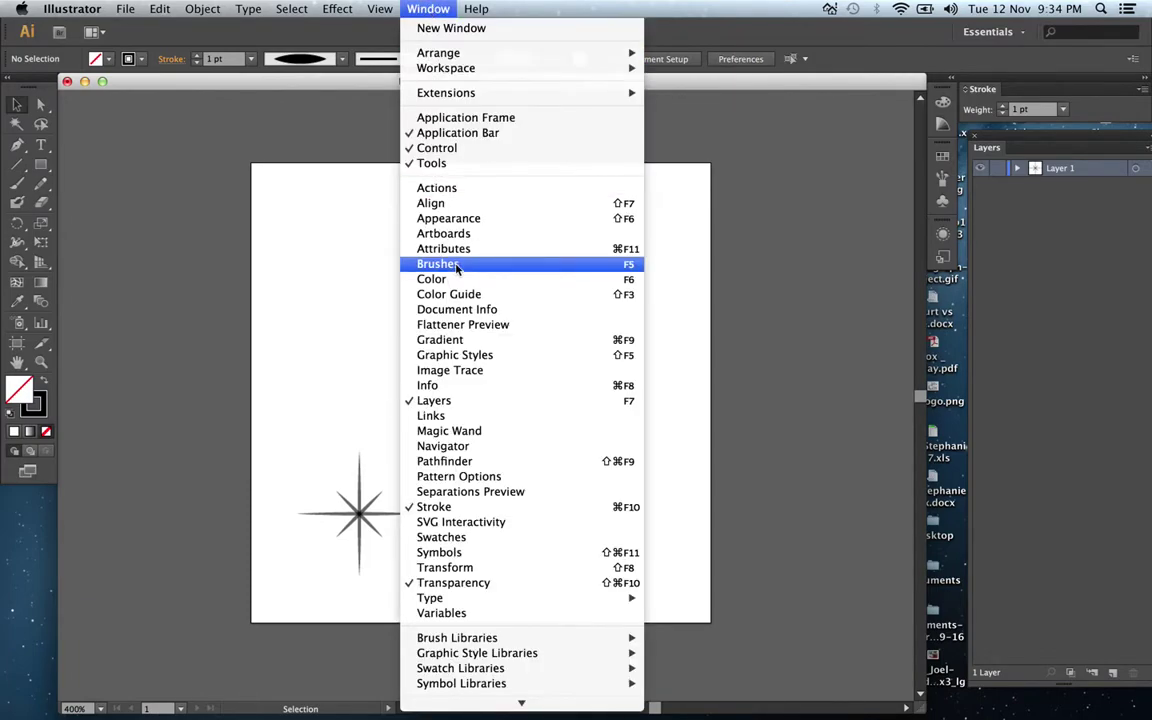
click(942, 185)
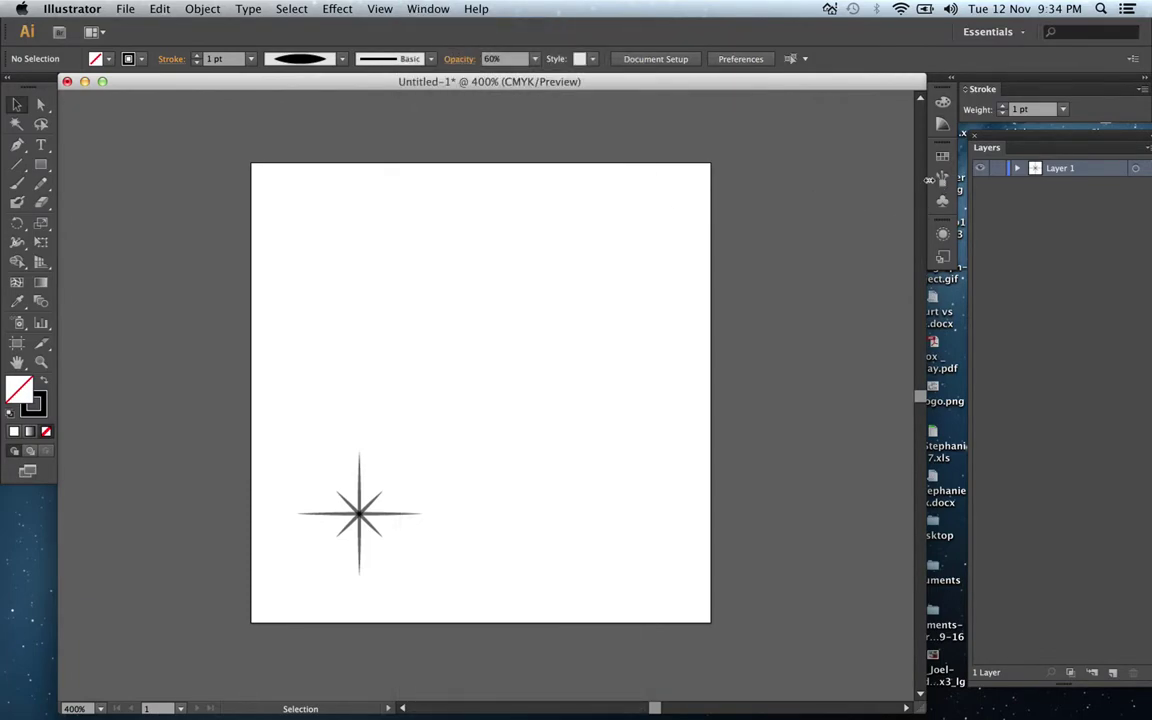
click(942, 178)
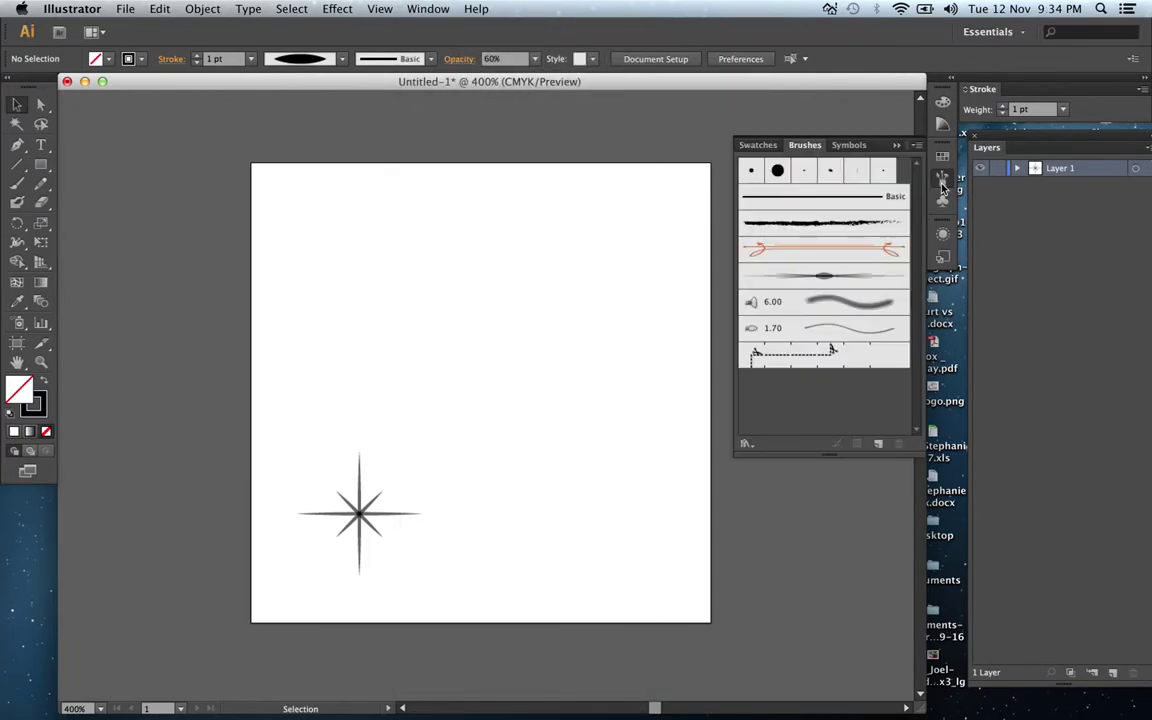
click(877, 446)
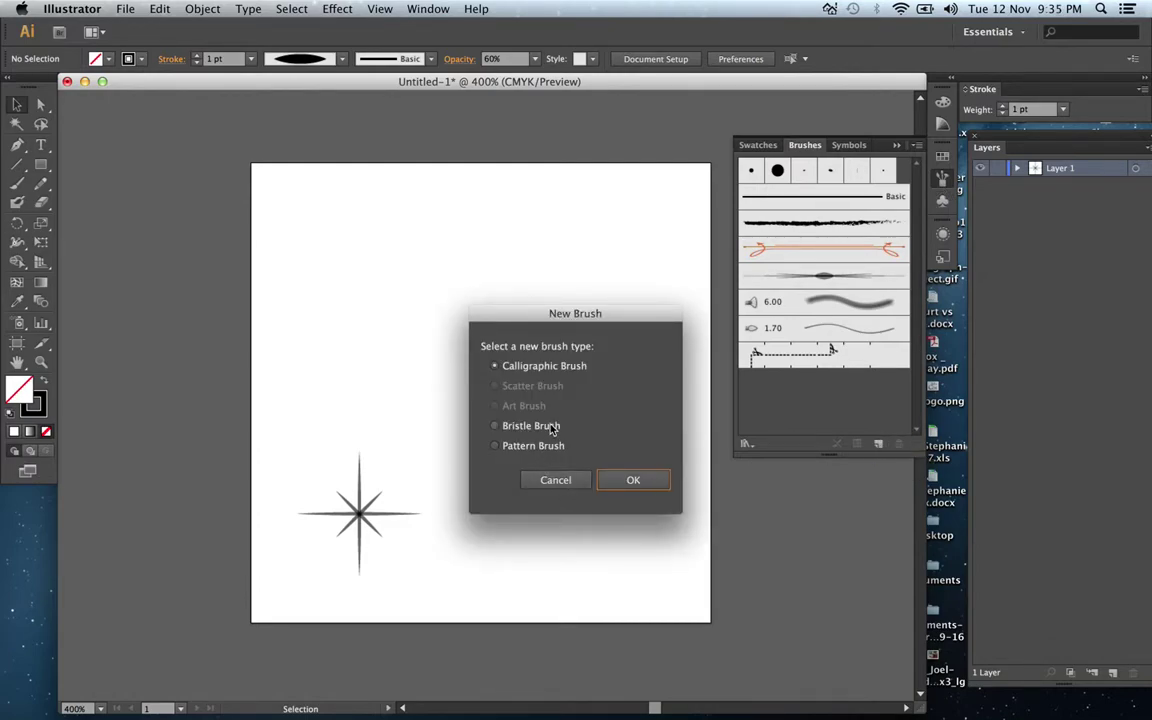
click(557, 480)
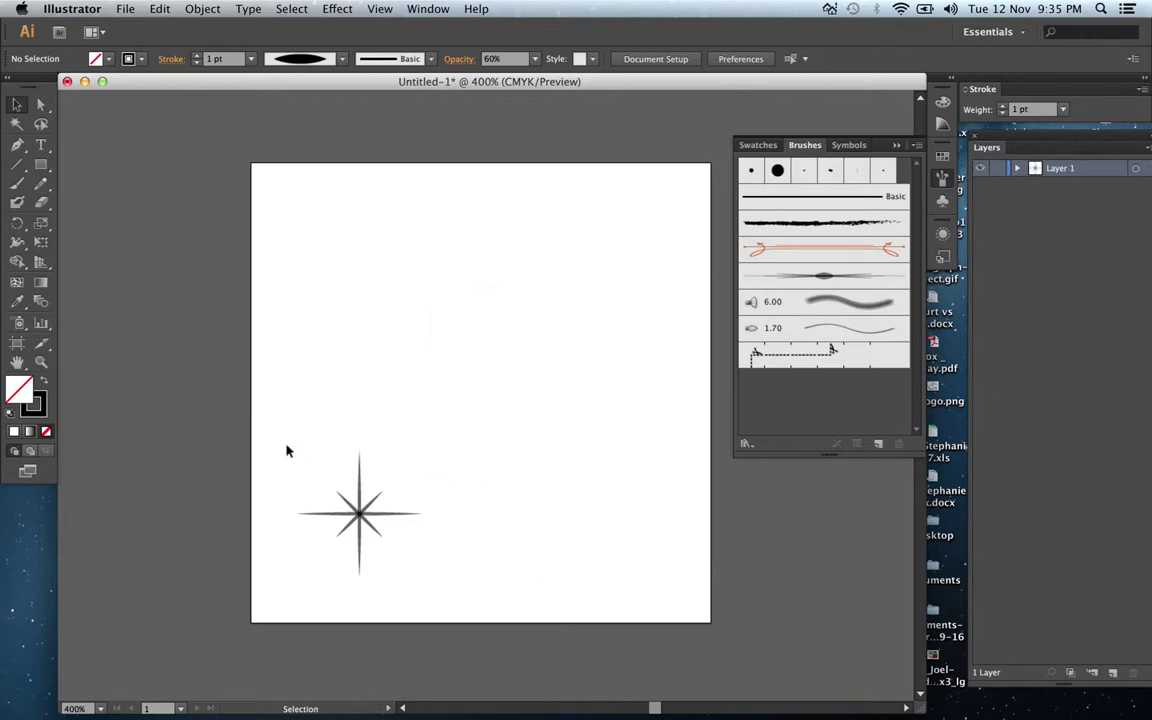
Step: Start a new scatter brush from the star artwork and name it Star Scatter
click(424, 515)
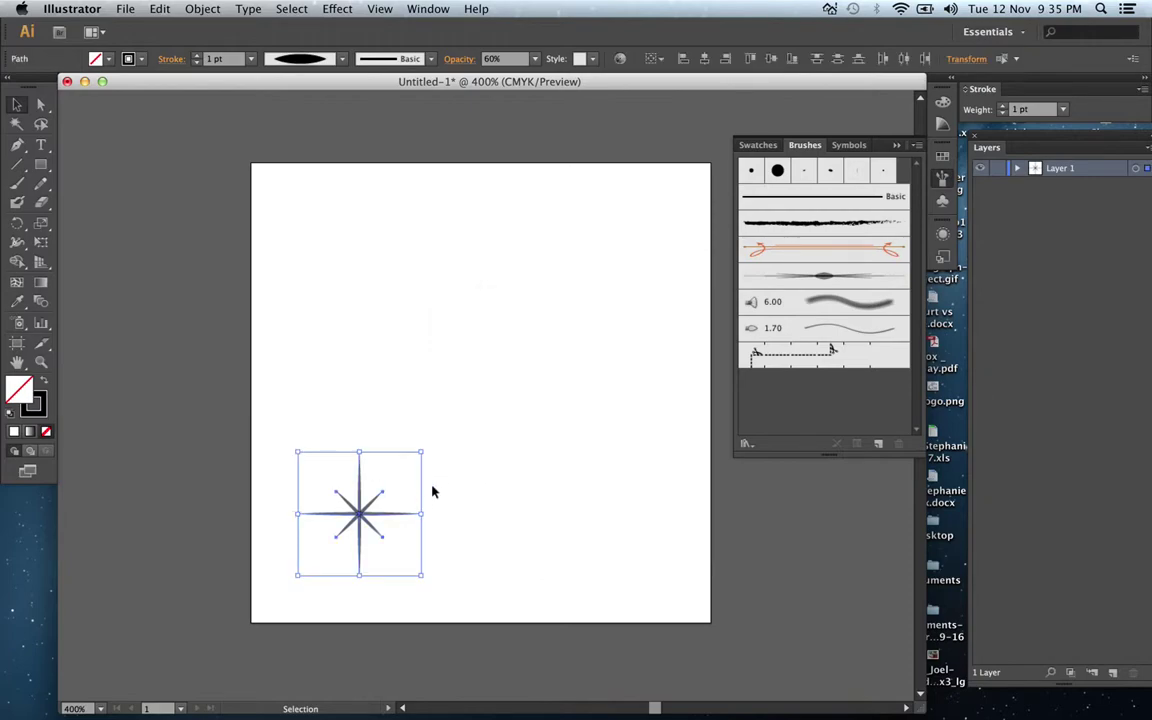
click(877, 445)
click(555, 389)
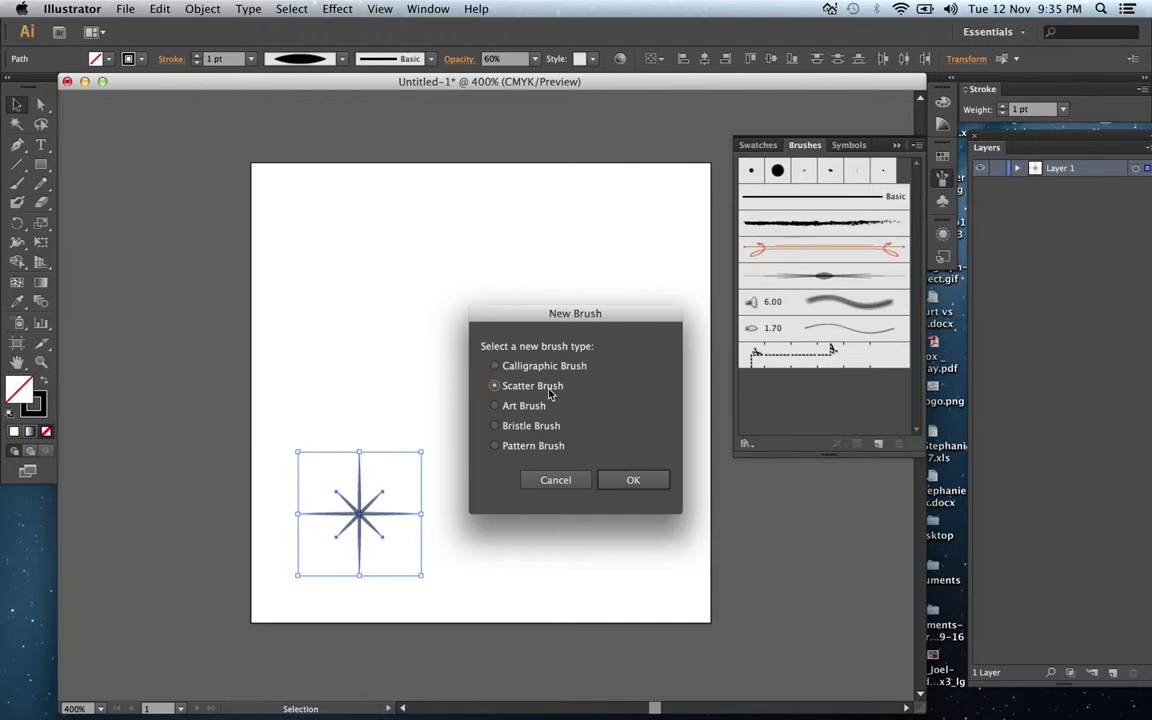
click(650, 485)
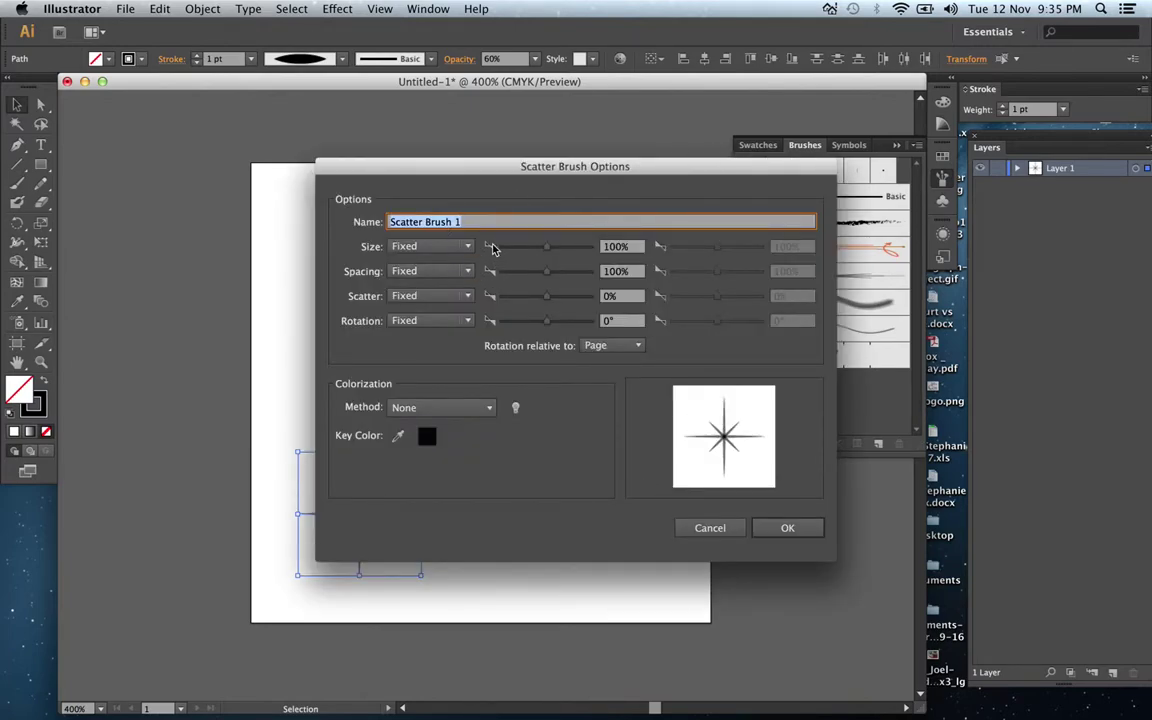
text(Start Scatter)
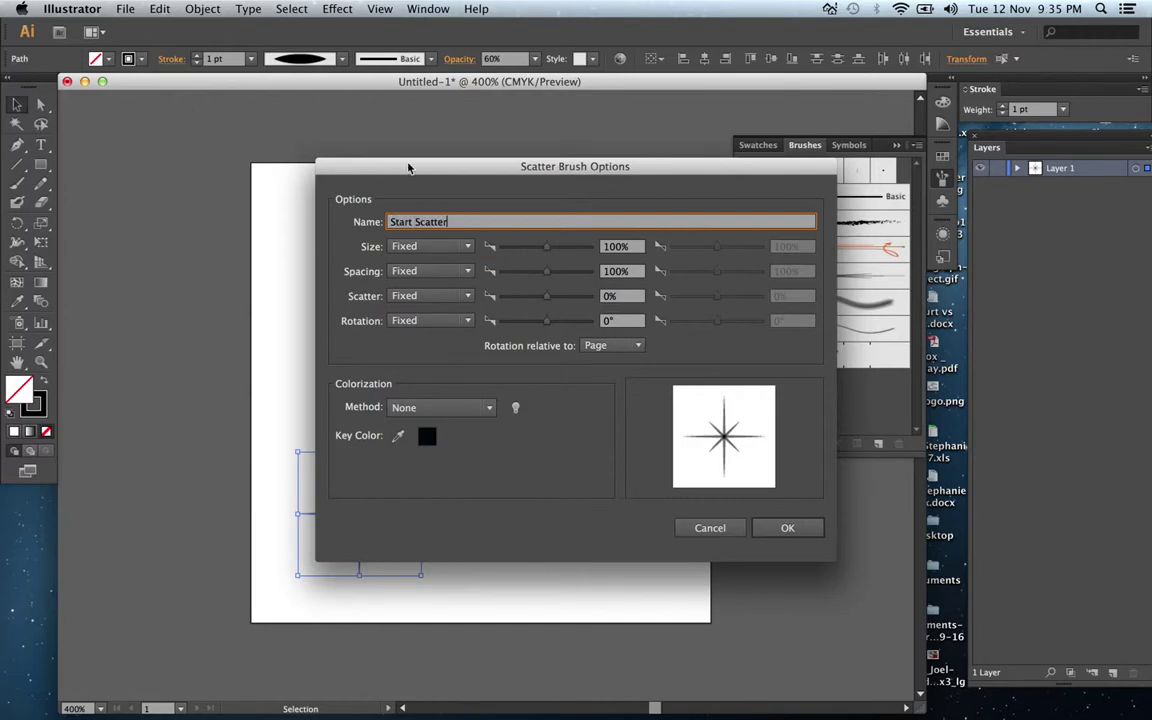
click(406, 221)
key(BackSpace)
Step: Set the brush's spacing to 202%, scatter to 403% and rotation to 34°, and save the brush
drag(548, 276, 553, 277)
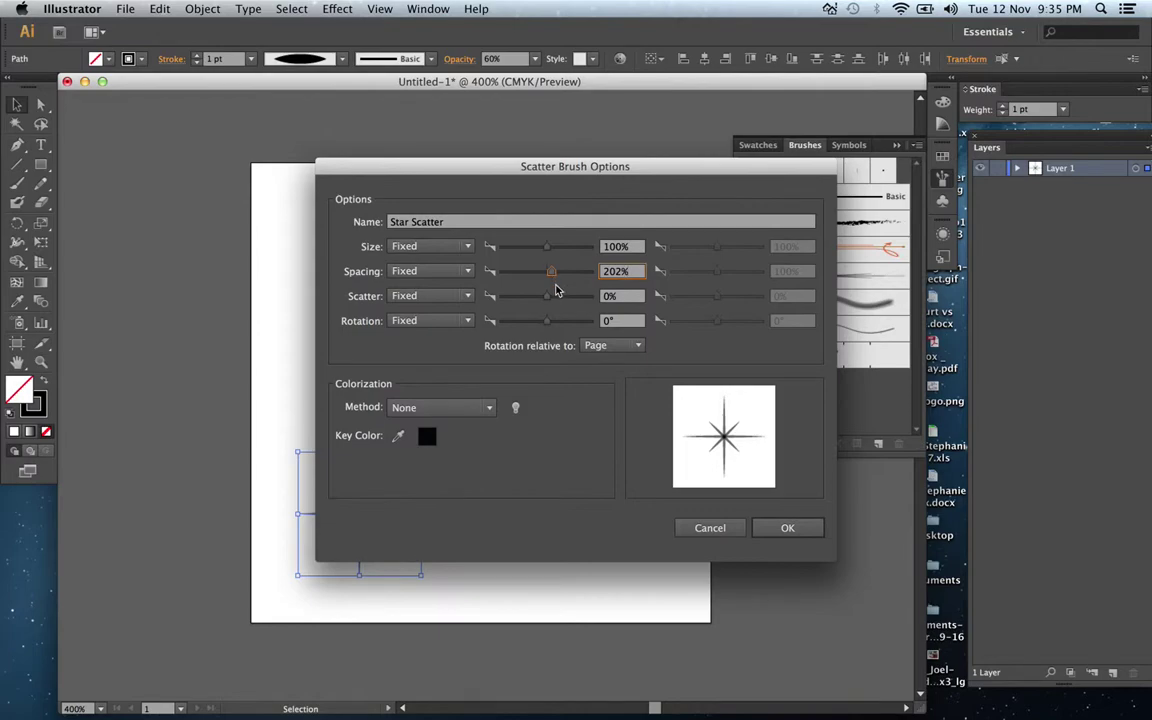
drag(548, 300, 556, 330)
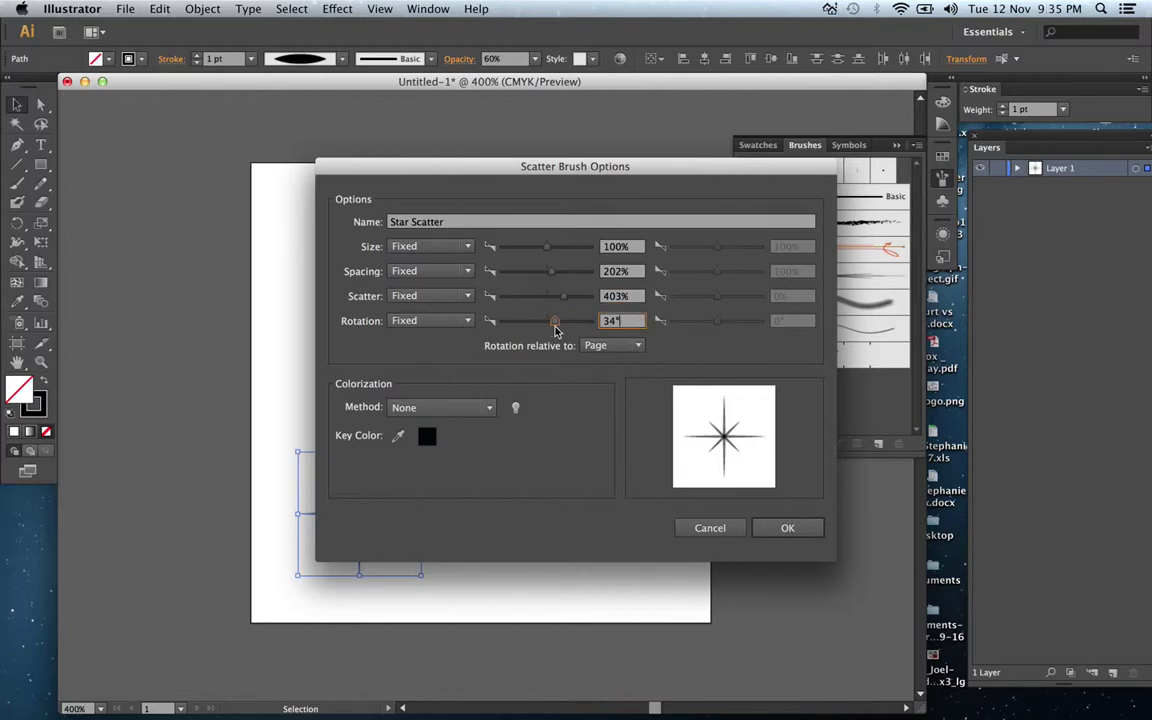
click(798, 531)
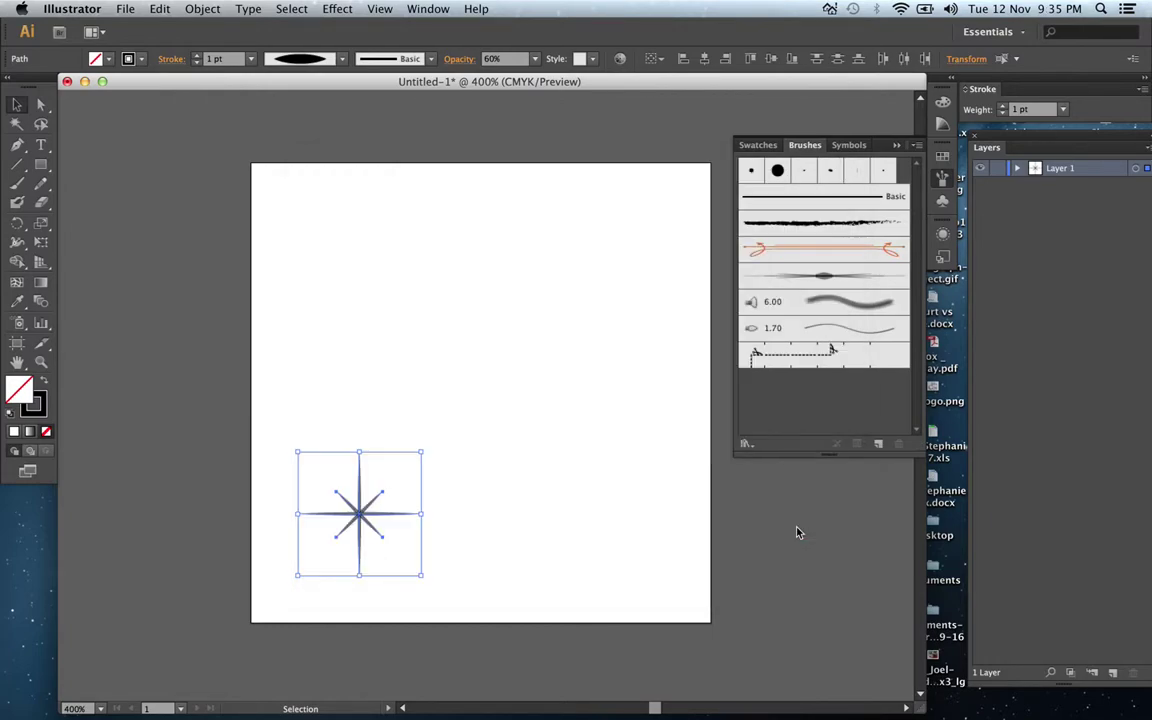
Step: Apply the Star Scatter brush to the star artwork with the Paintbrush tool active, and deselect the artwork
click(20, 188)
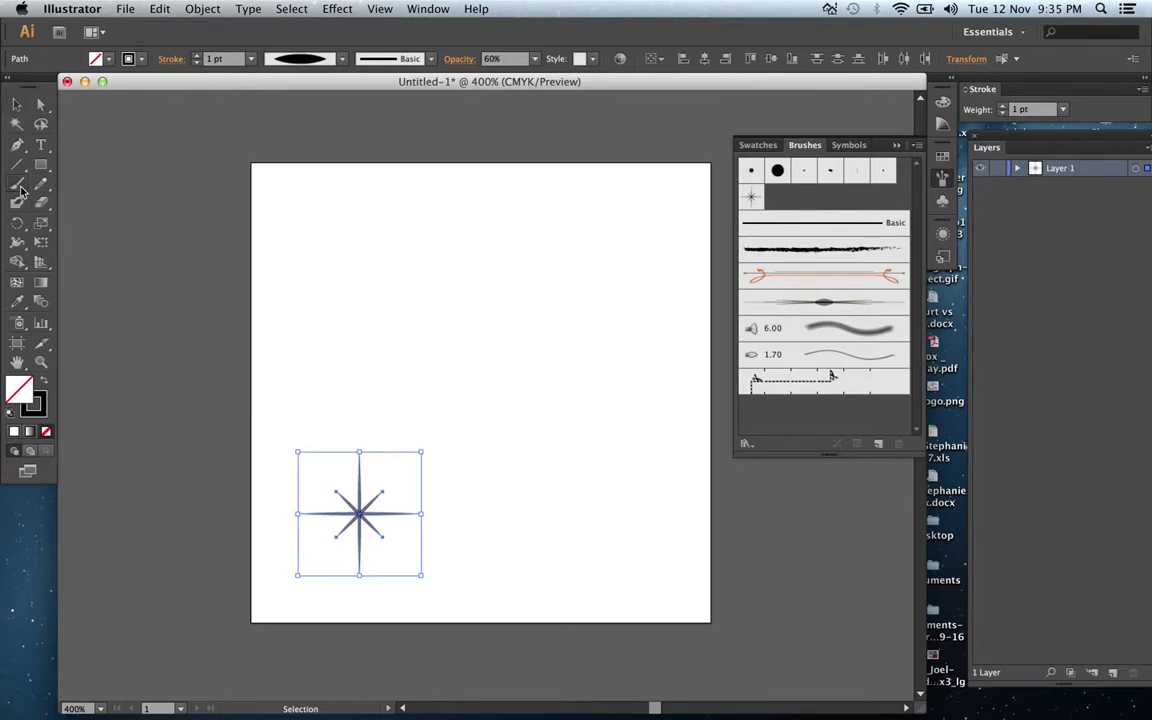
click(750, 199)
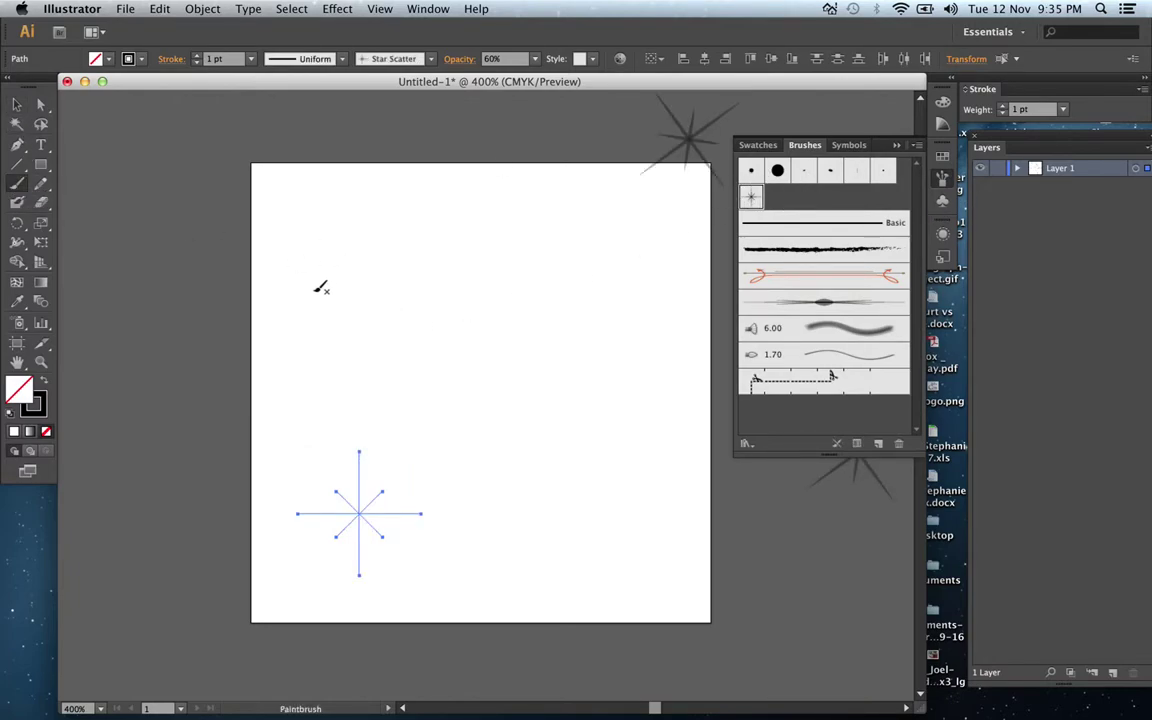
key(super+shift+a)
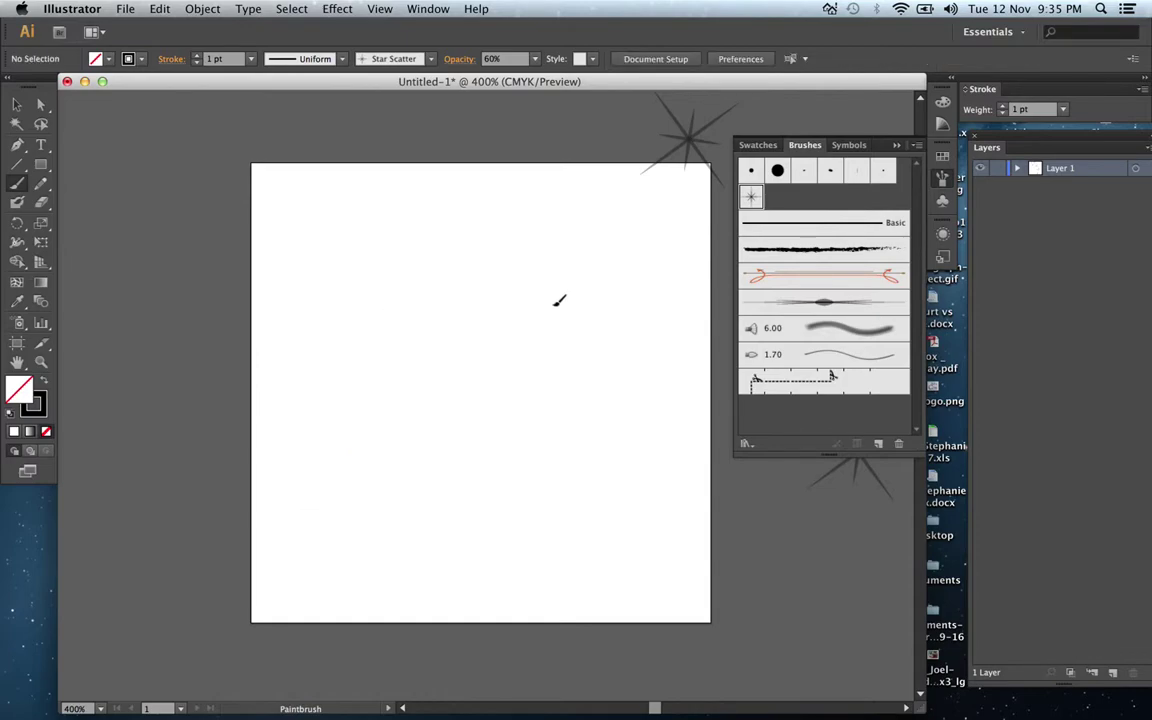
Step: Examine how the brush scatters the stars on and around the artboard
key(super+minus)
key(super+minus)
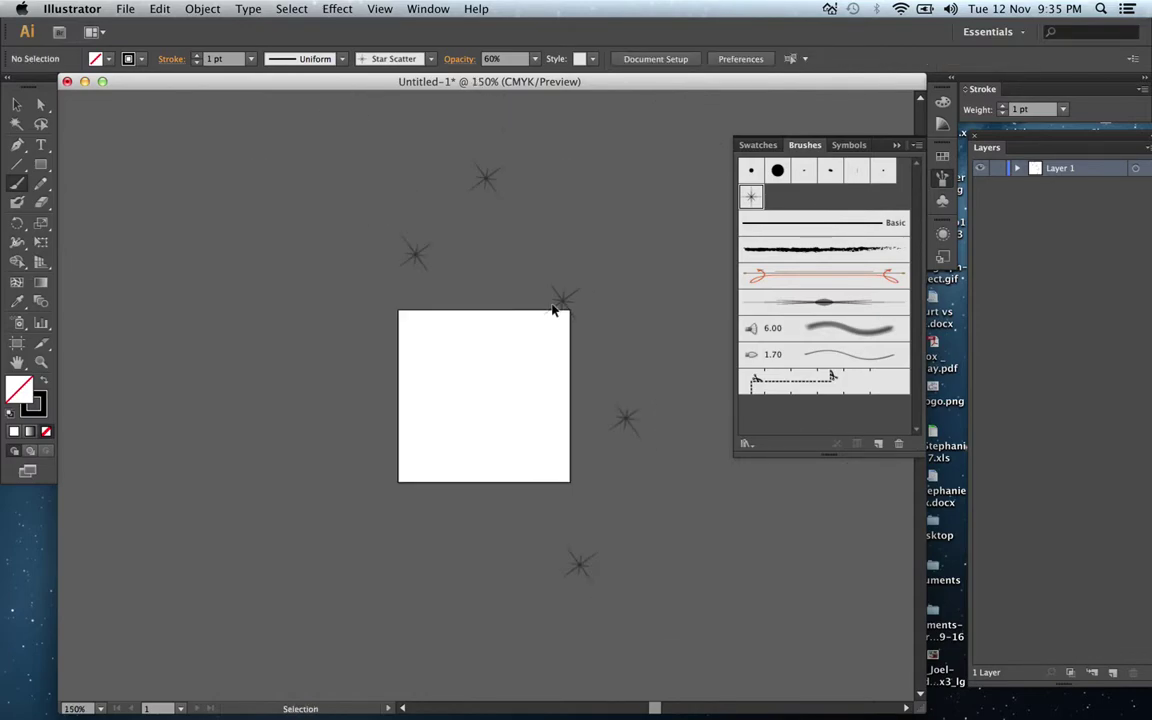
key(super+minus)
key(super+minus)
key(super+equal)
key(super+equal)
key(super+equal)
key(super+equal)
key(b)
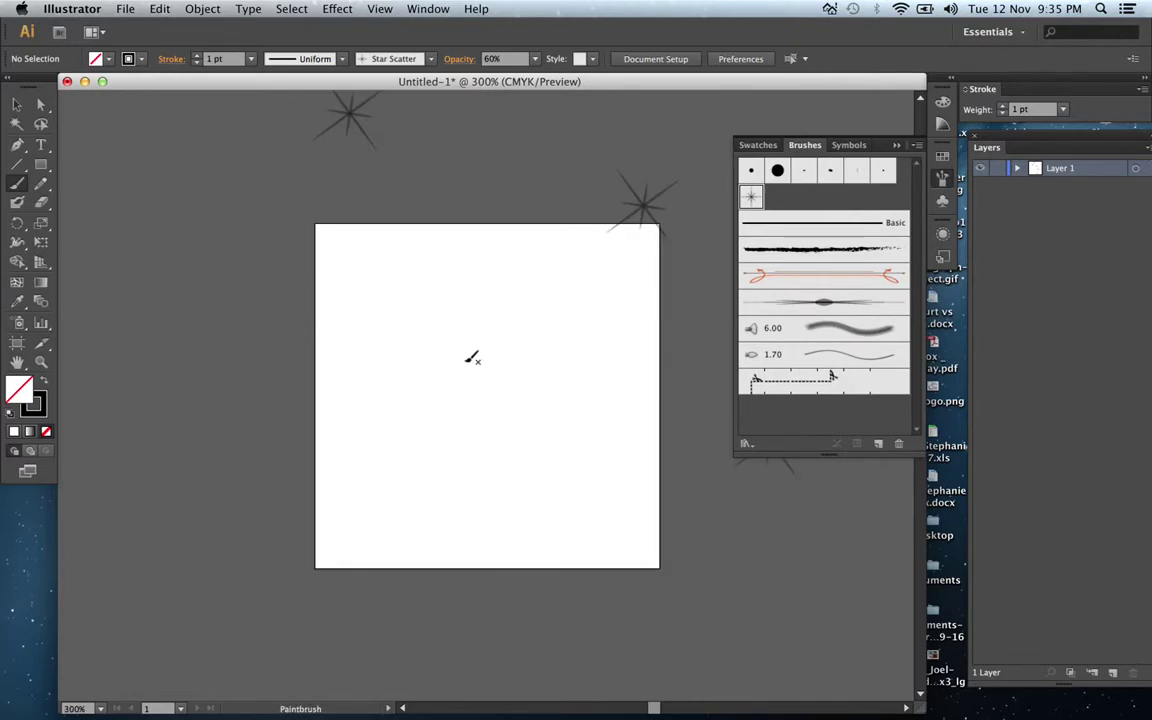
Step: Set the Star Scatter brush's scatter to 0% and spacing to 157%, applying the changes to the existing strokes
double_click(753, 197)
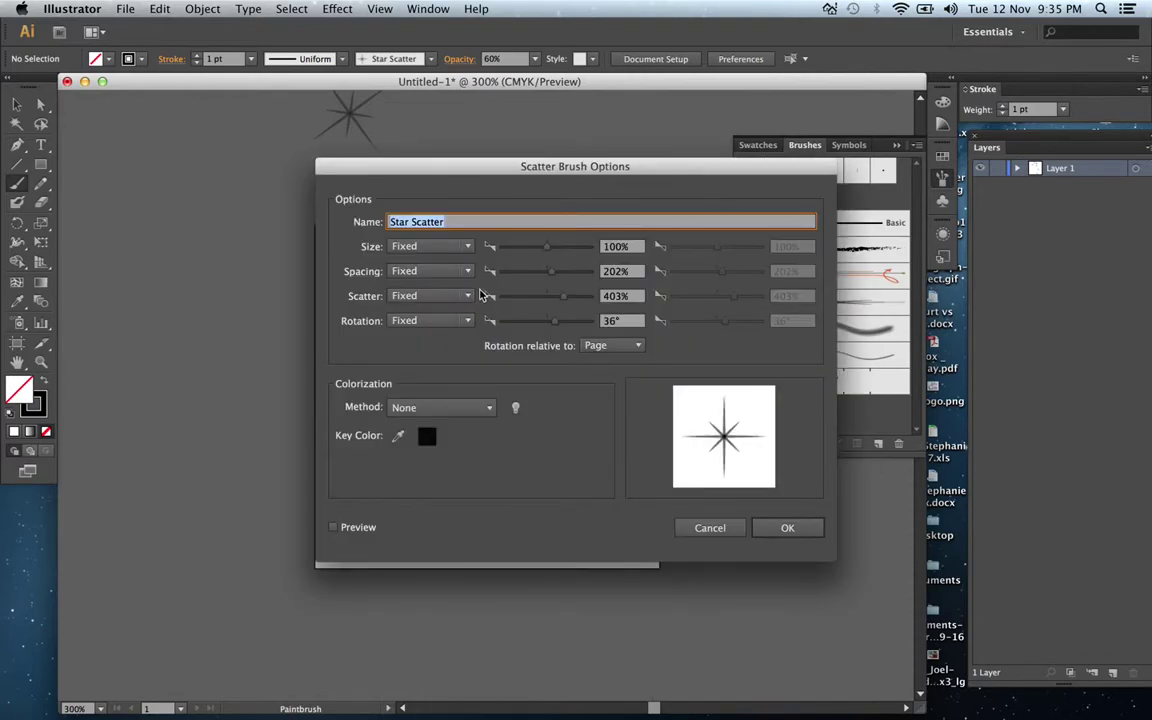
drag(565, 295, 549, 270)
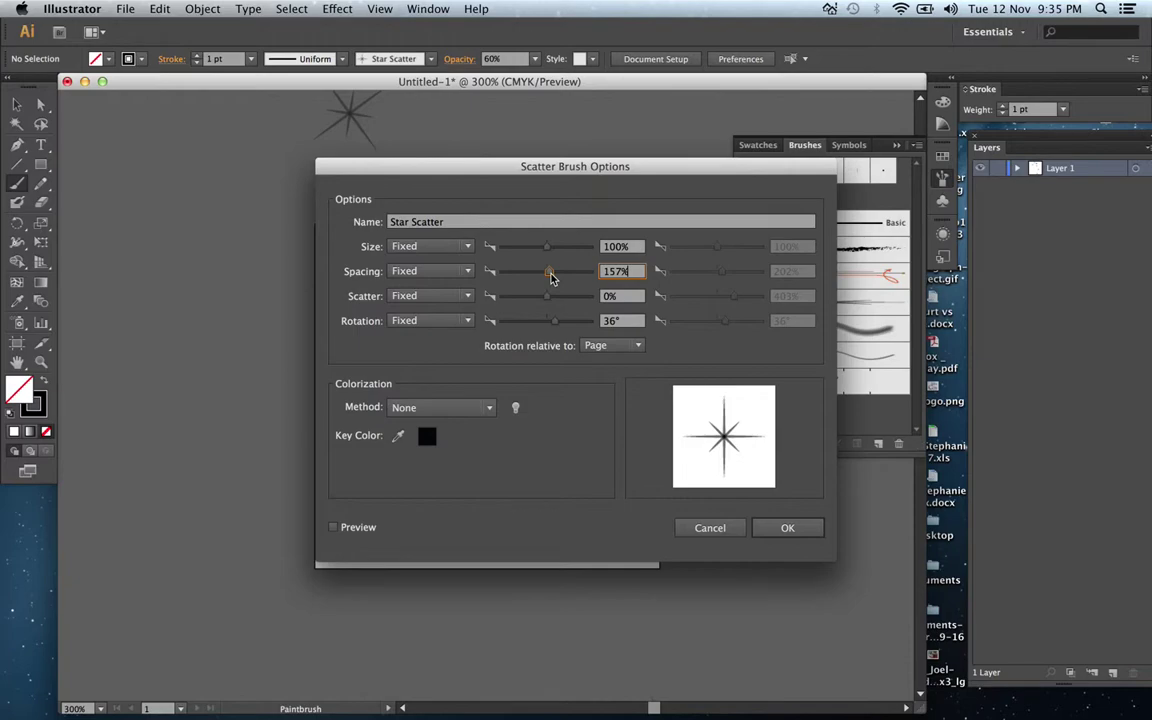
click(788, 528)
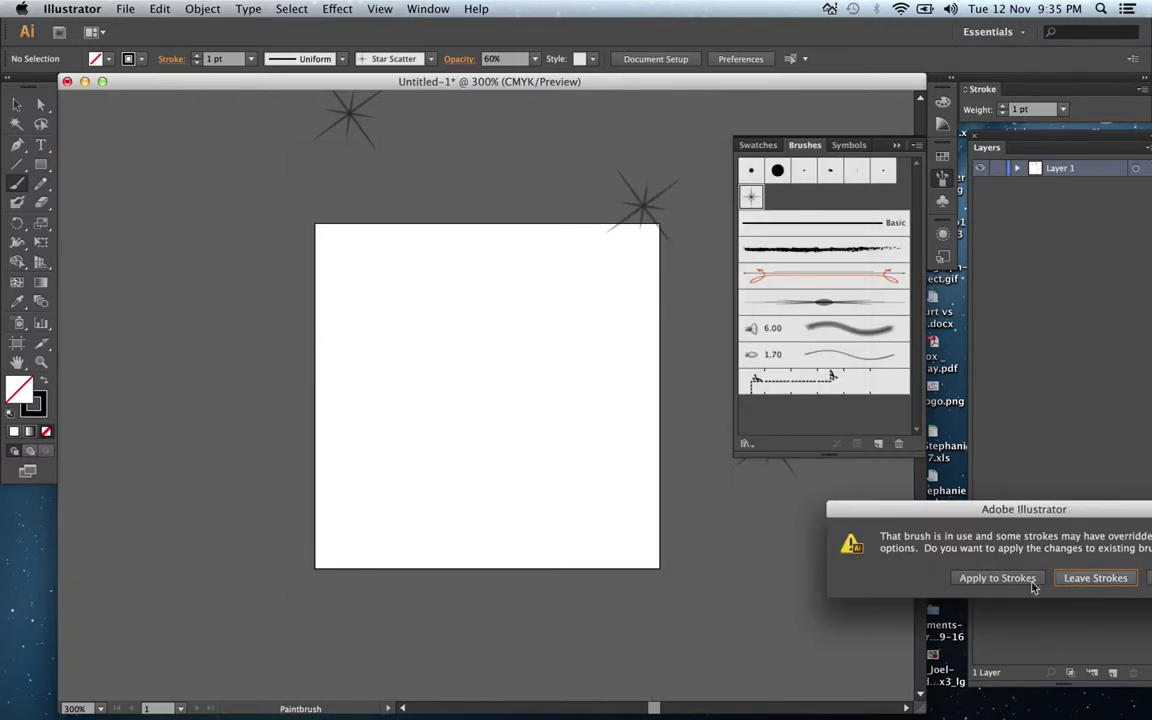
click(980, 577)
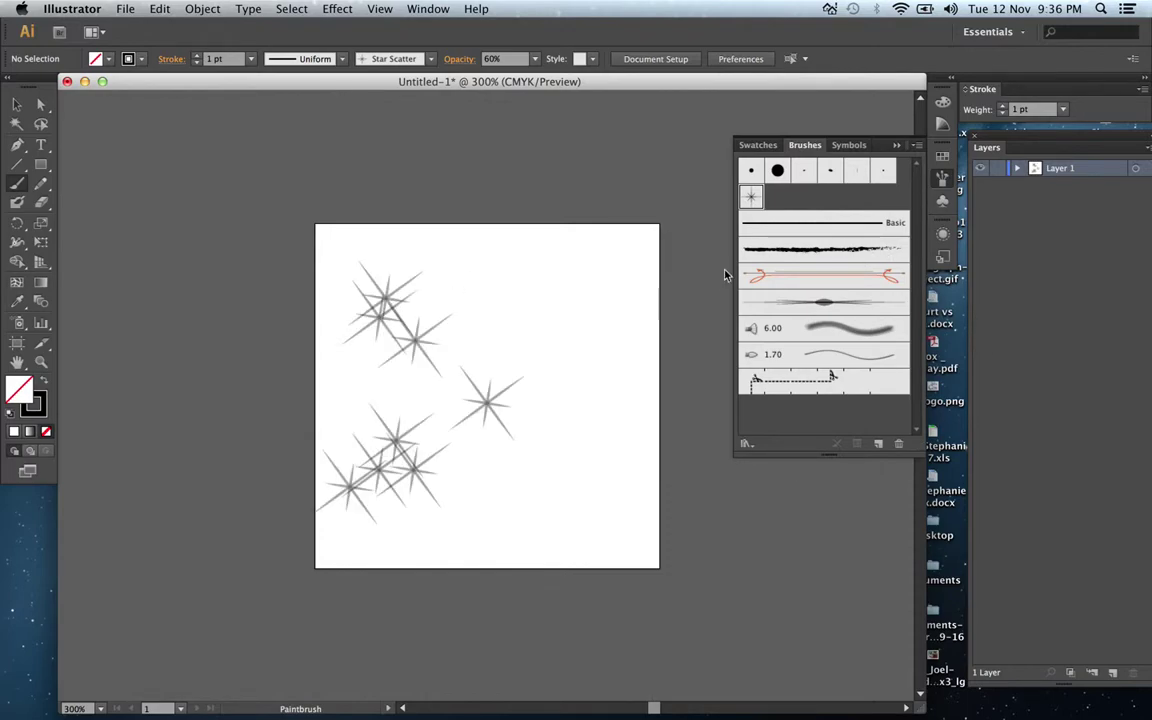
Step: Paint several test strokes across the artboard with the Star Scatter brush
drag(430, 531, 505, 362)
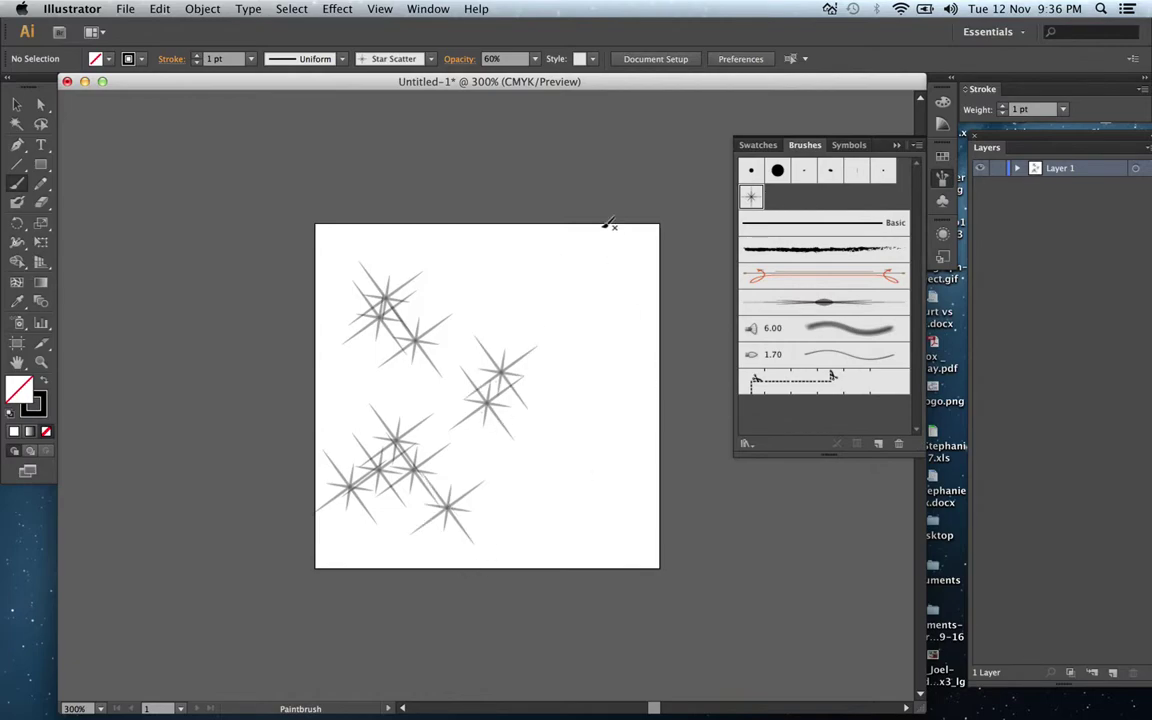
drag(580, 248, 590, 463)
drag(535, 280, 551, 475)
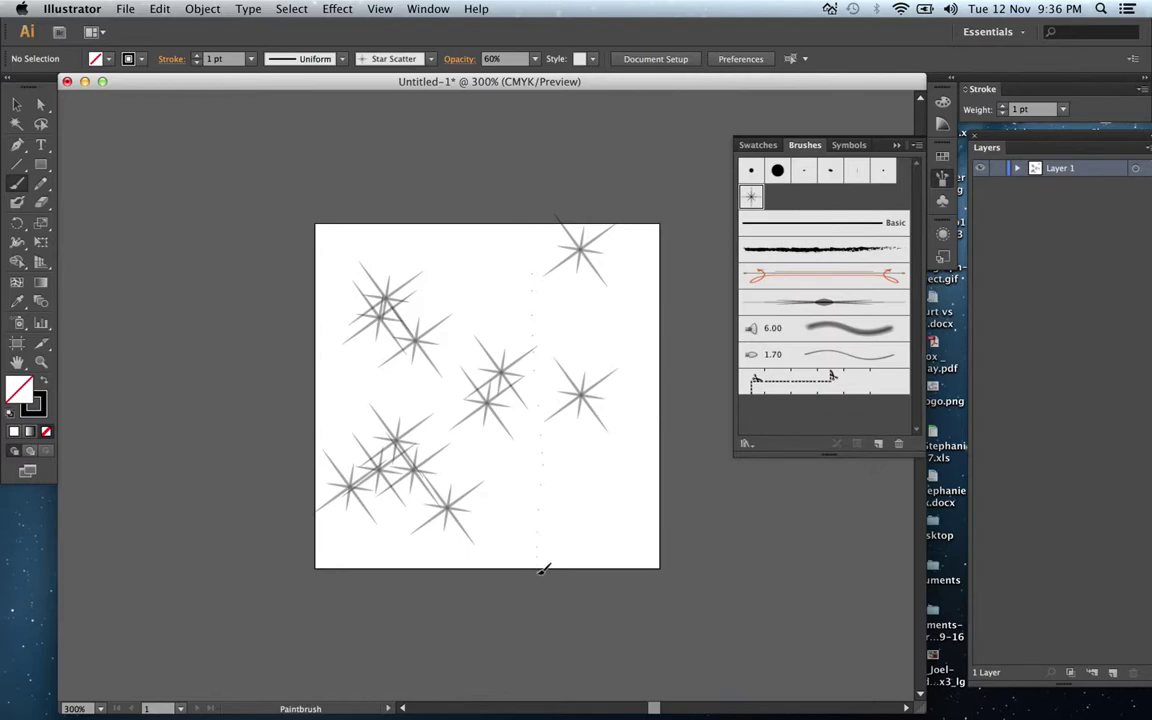
drag(544, 568, 544, 570)
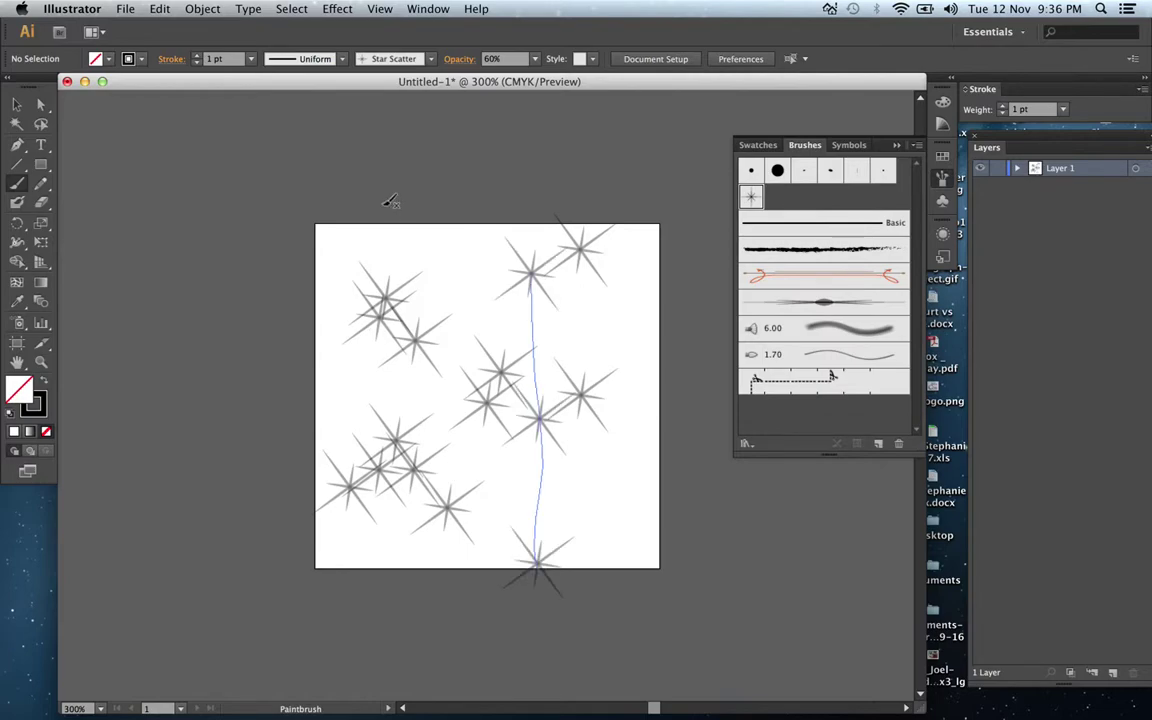
drag(412, 226, 644, 434)
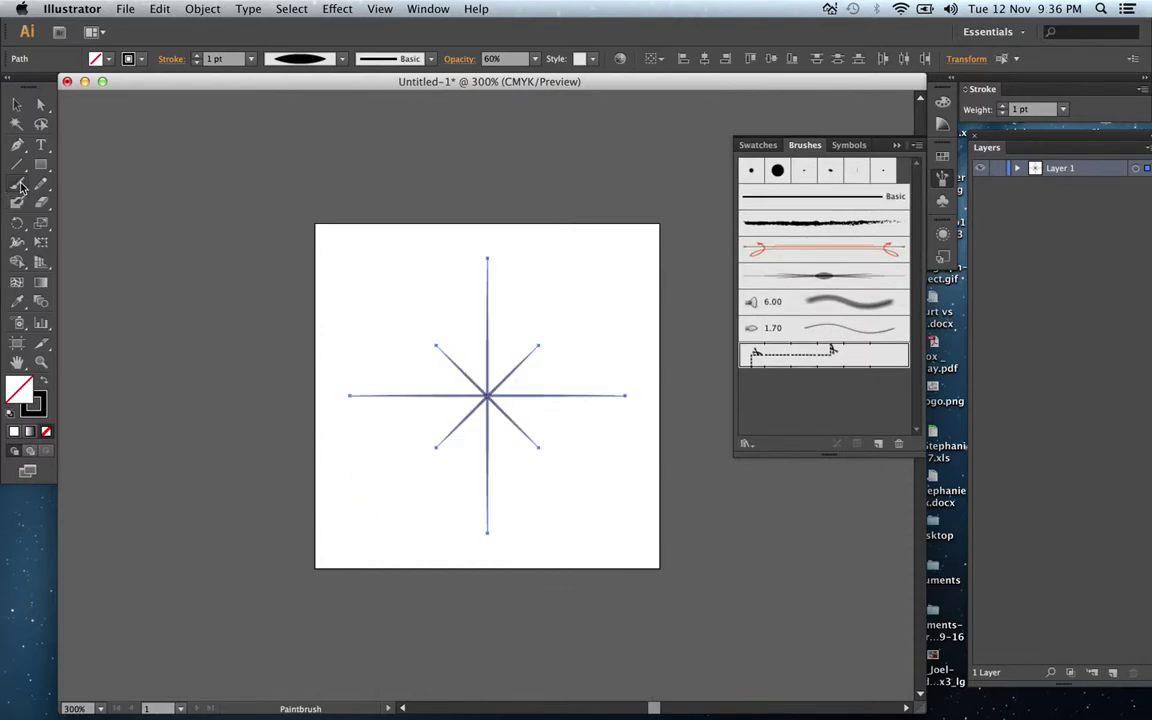
Step: Scale the star down proportionally into the artboard's lower-left area and save it as a pattern brush named star straight
click(16, 104)
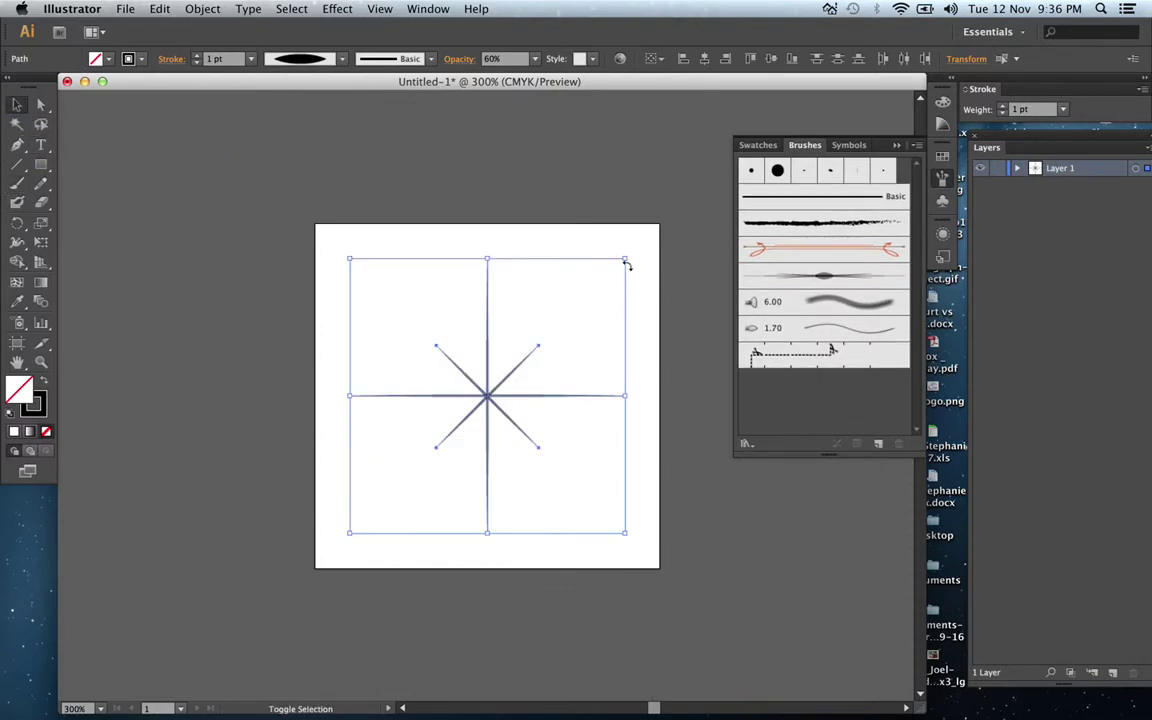
drag(628, 260, 435, 447)
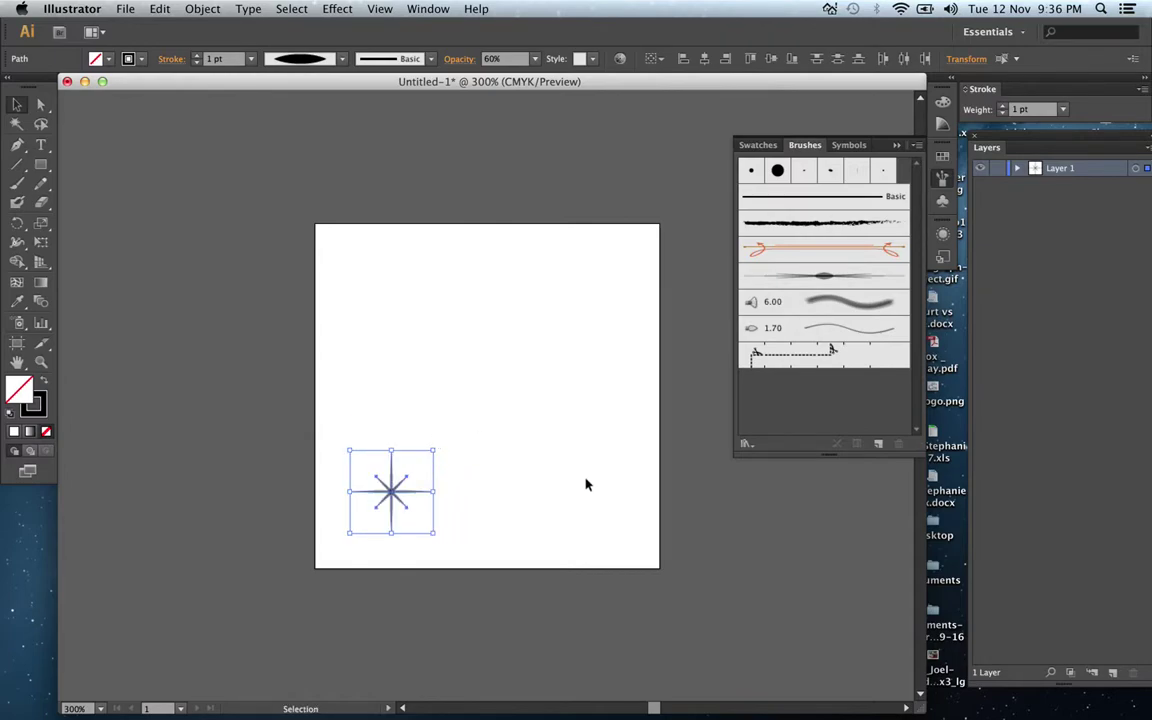
click(877, 445)
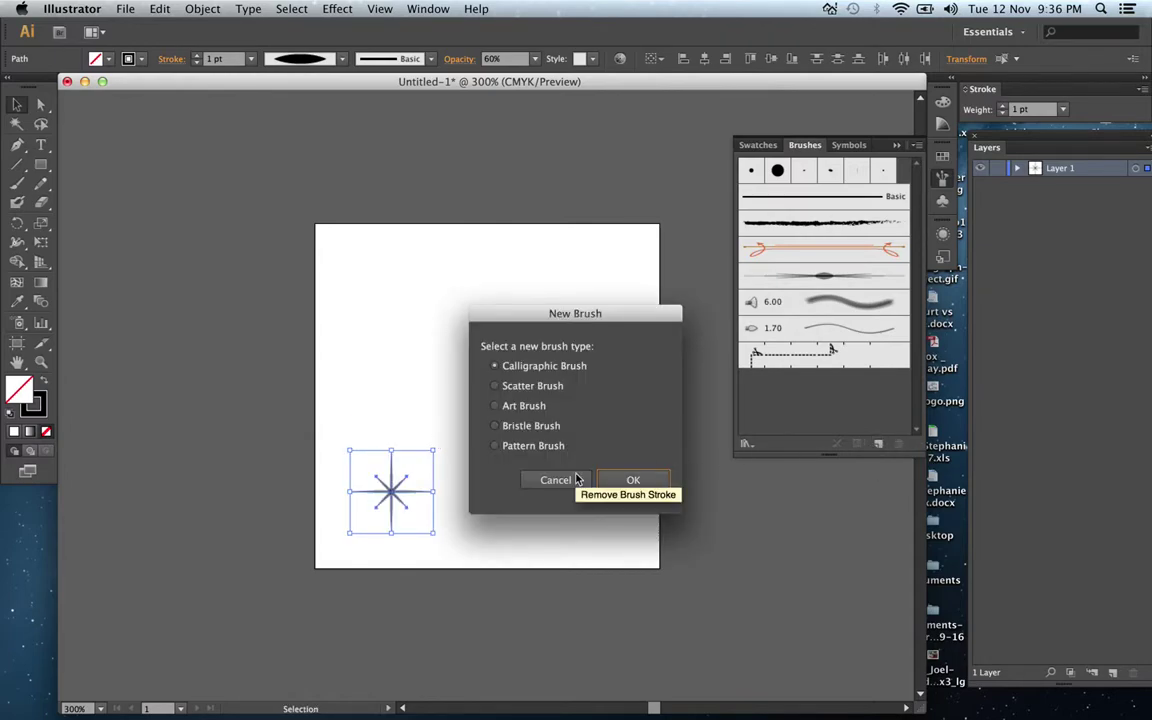
click(515, 450)
click(650, 484)
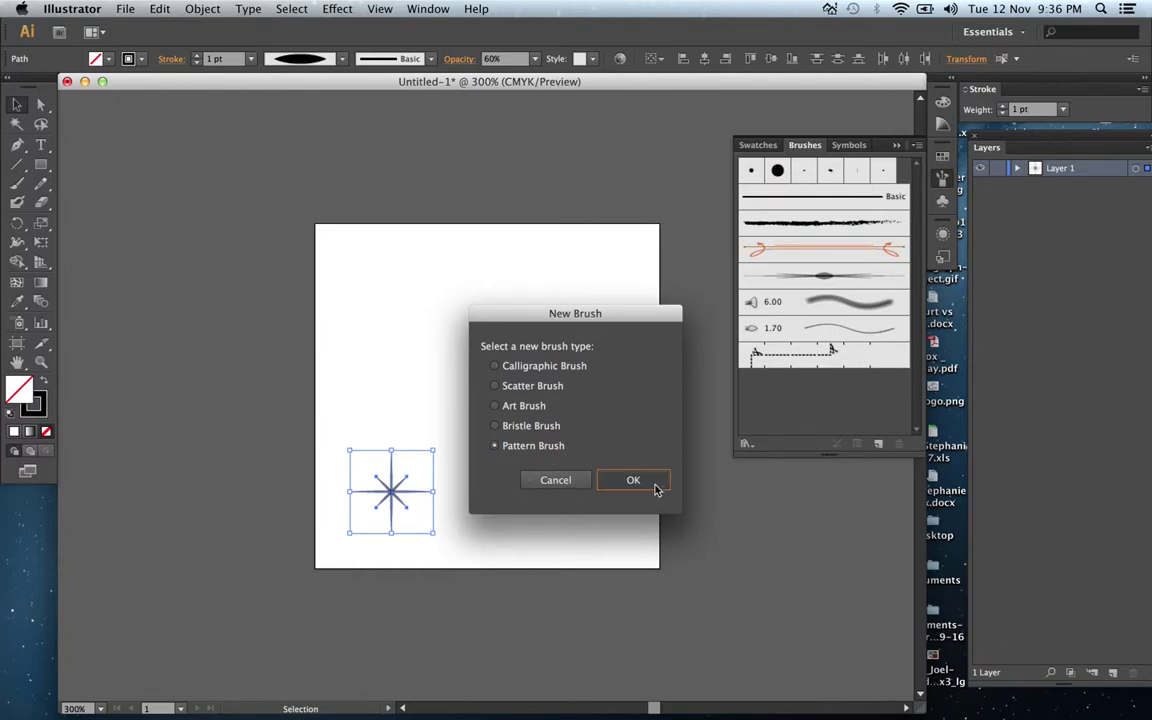
text(star straight)
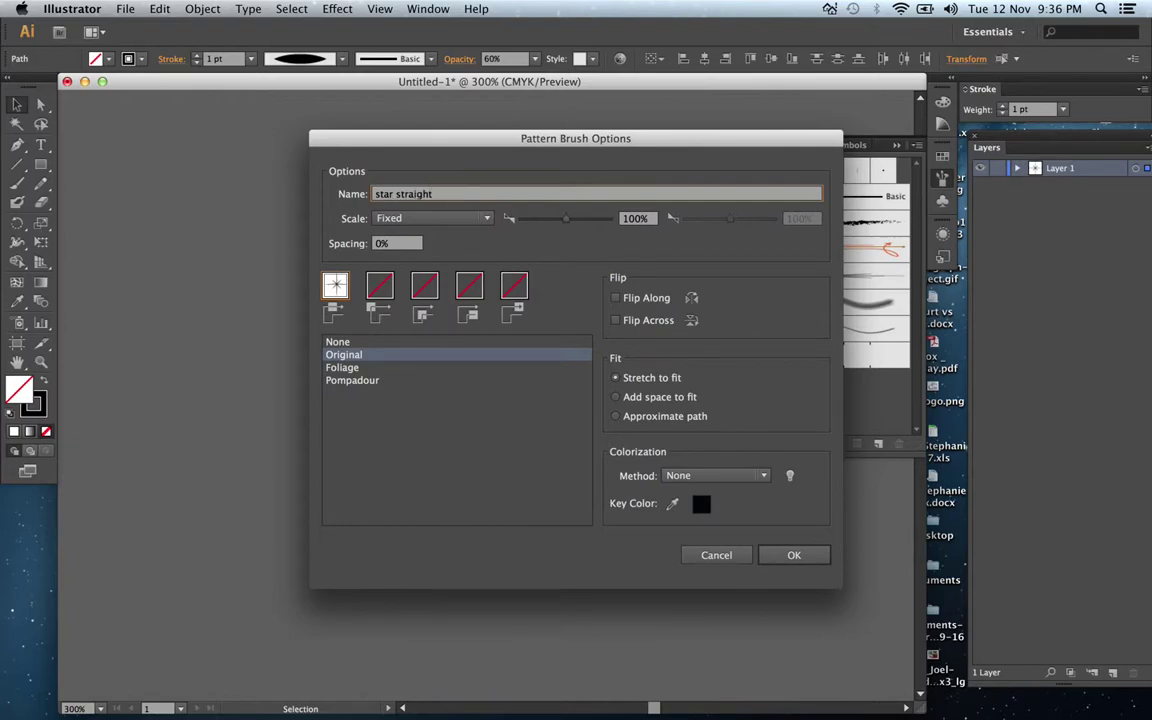
key(Return)
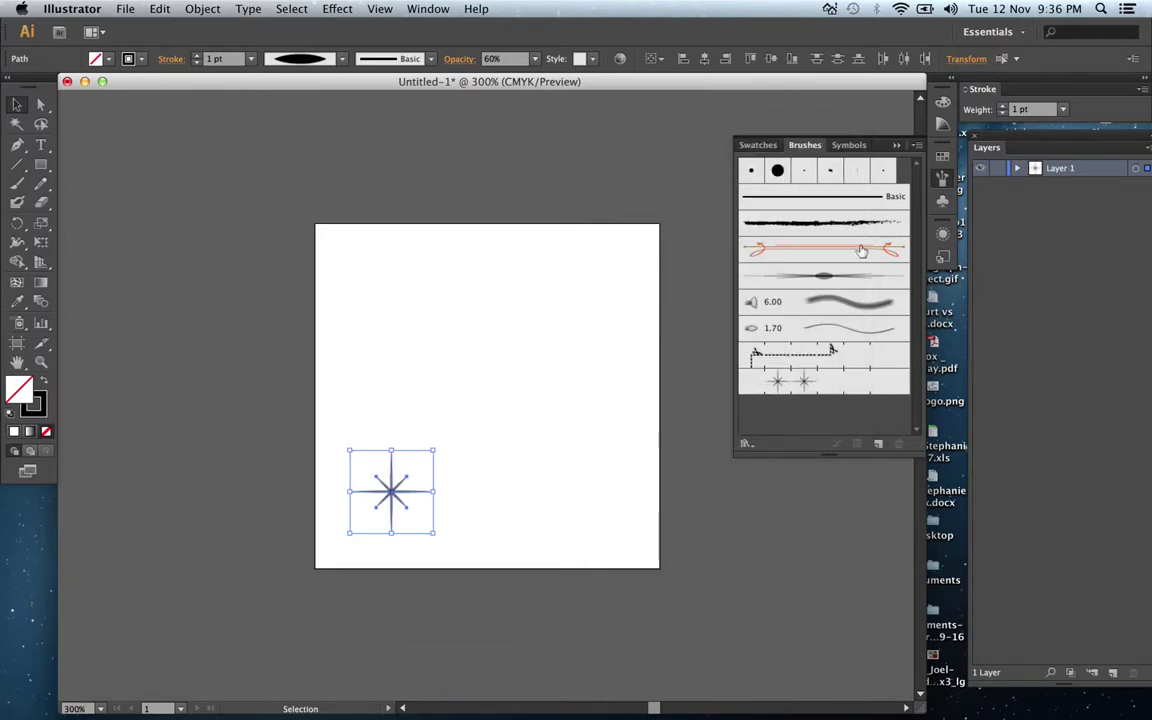
Step: Apply the star straight brush to the star, deselect it and paint rows of stars across the artboard
click(800, 381)
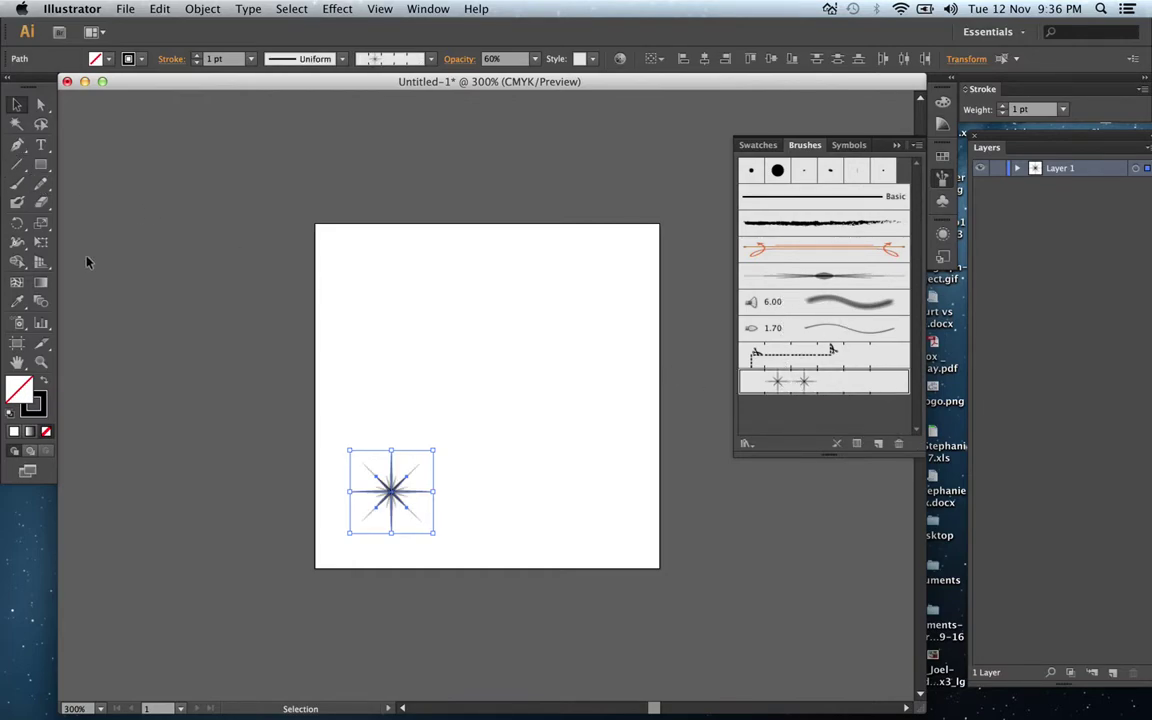
click(17, 183)
key(super+shift+a)
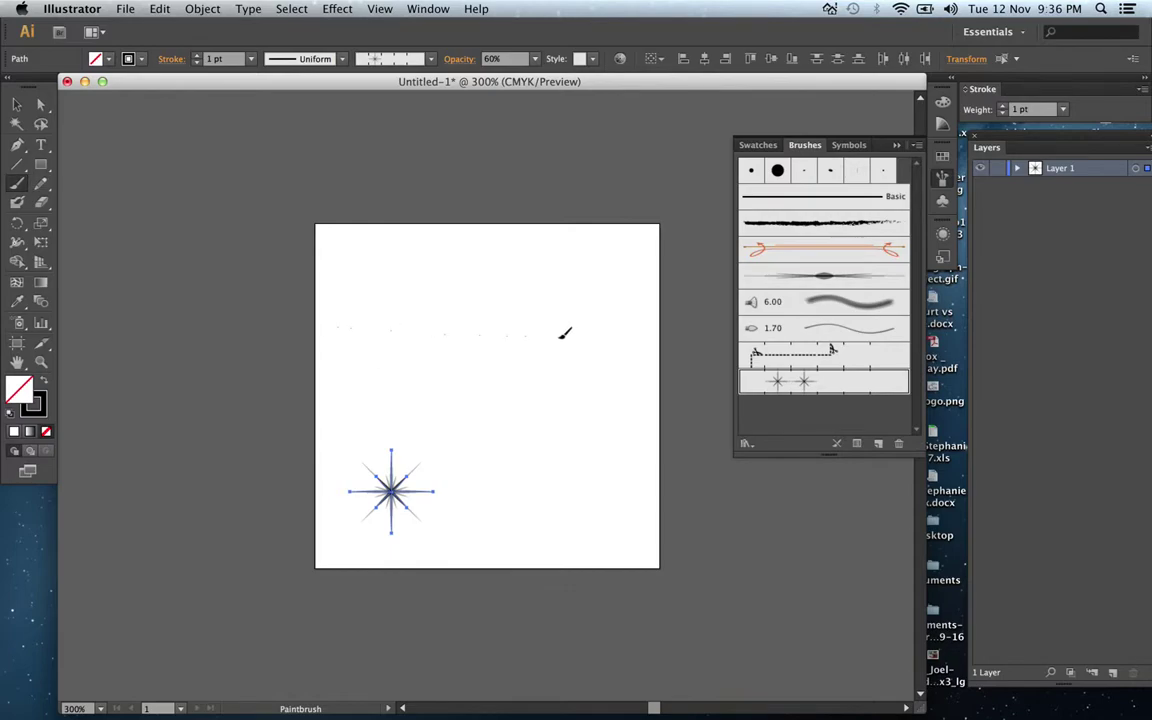
drag(565, 333, 568, 334)
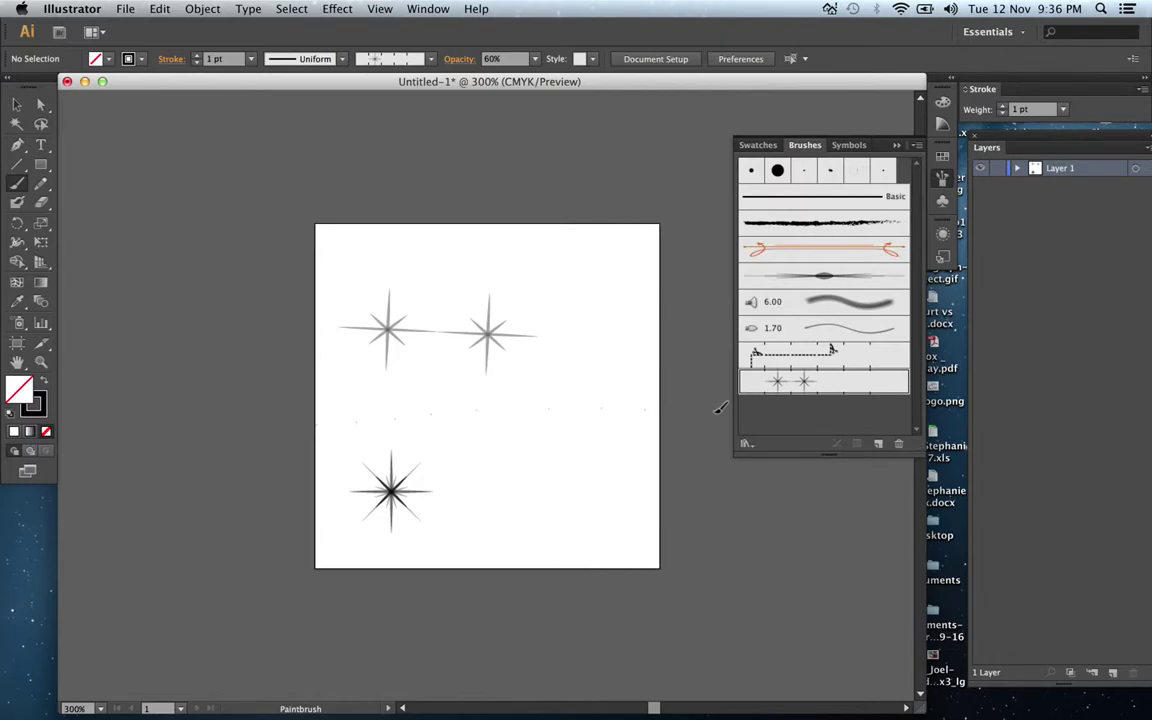
drag(719, 407, 721, 408)
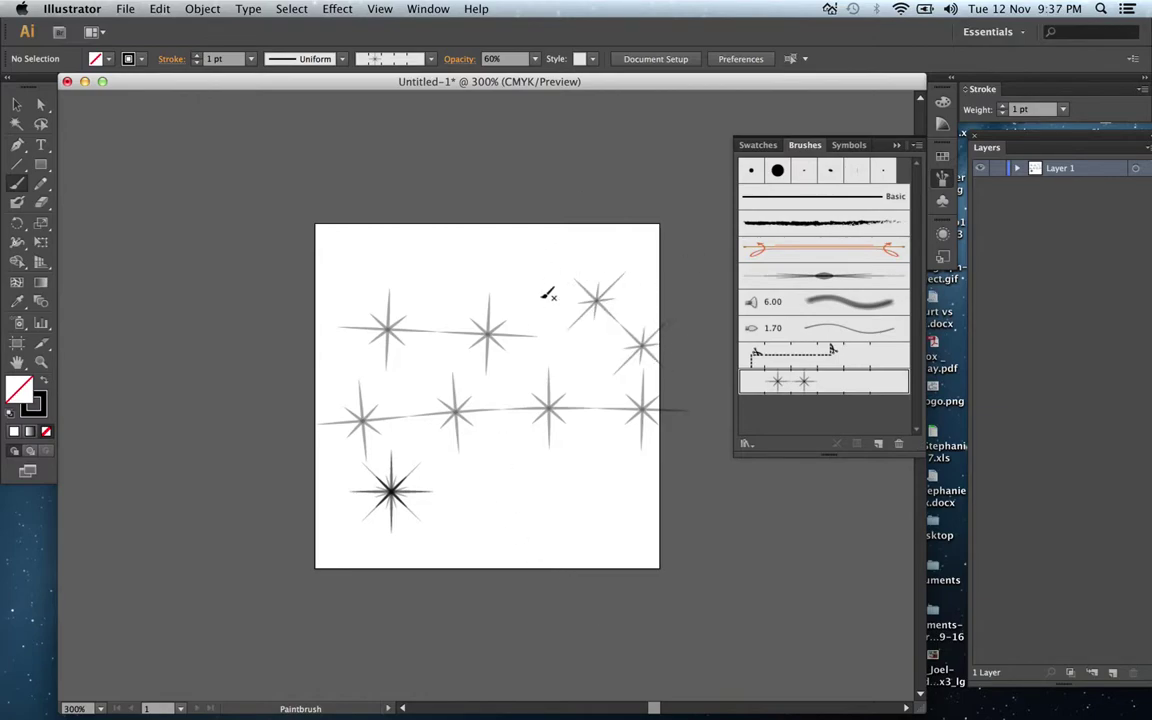
Step: Set the stroke weight to 10 pt and the stroke colour to red, and paint a diagonal stroke in the artboard's upper-left area
click(252, 60)
click(225, 55)
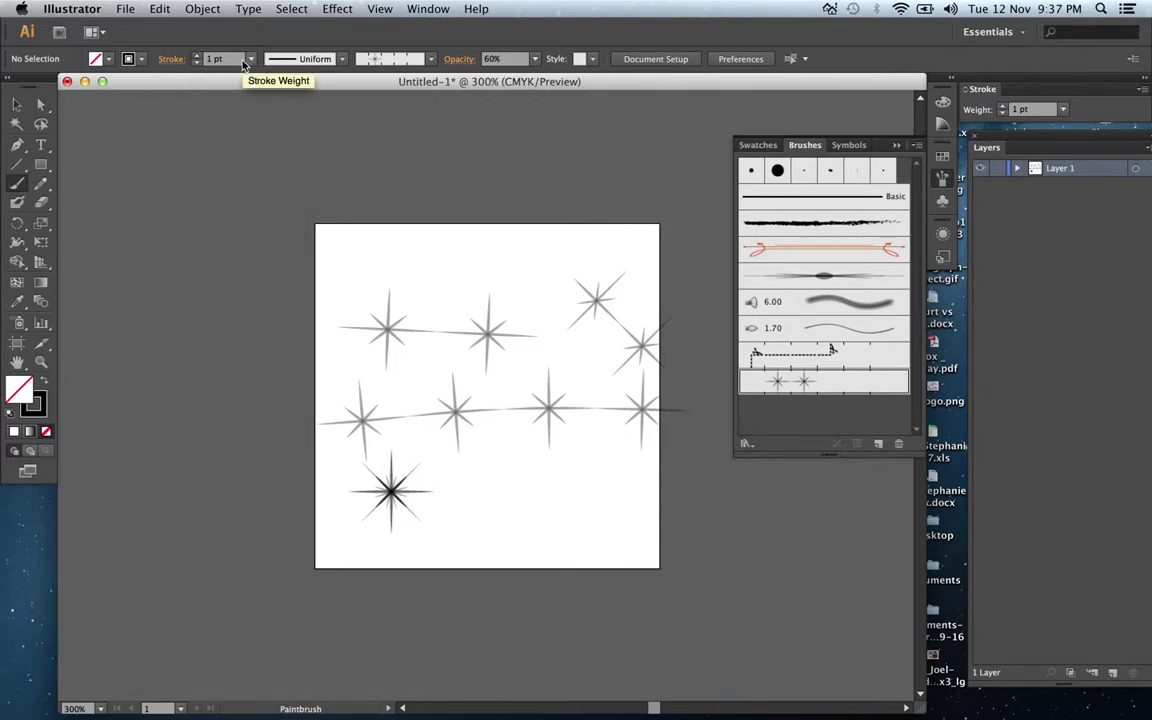
click(252, 60)
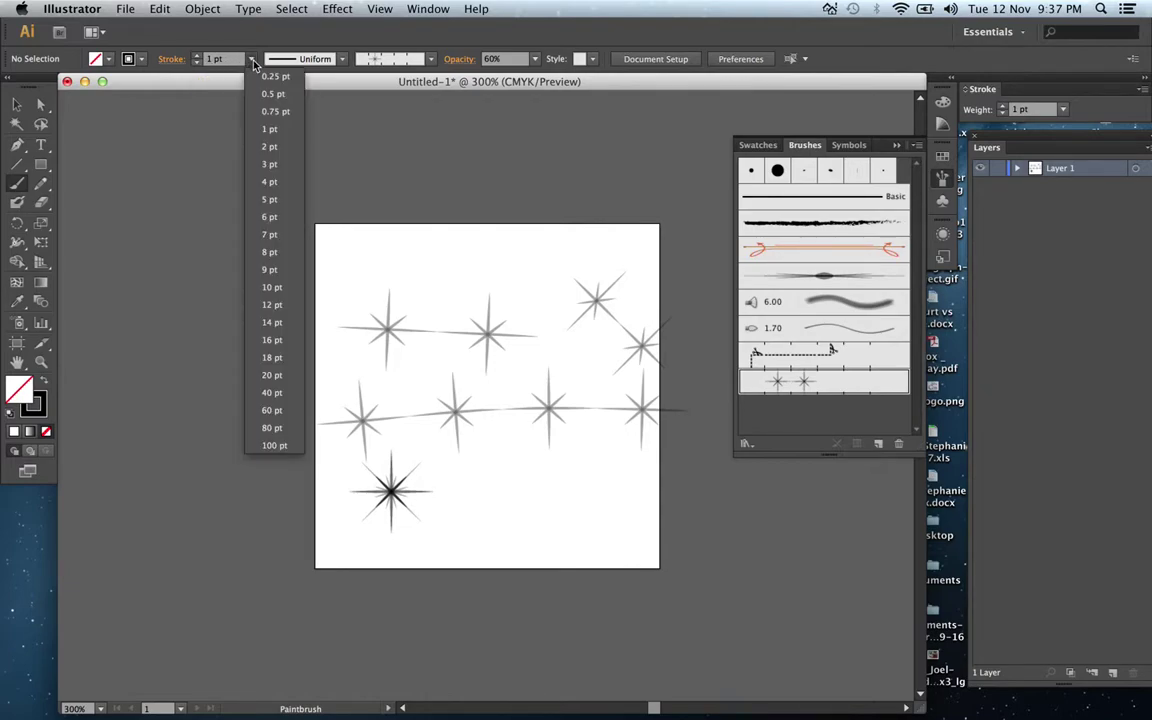
click(268, 287)
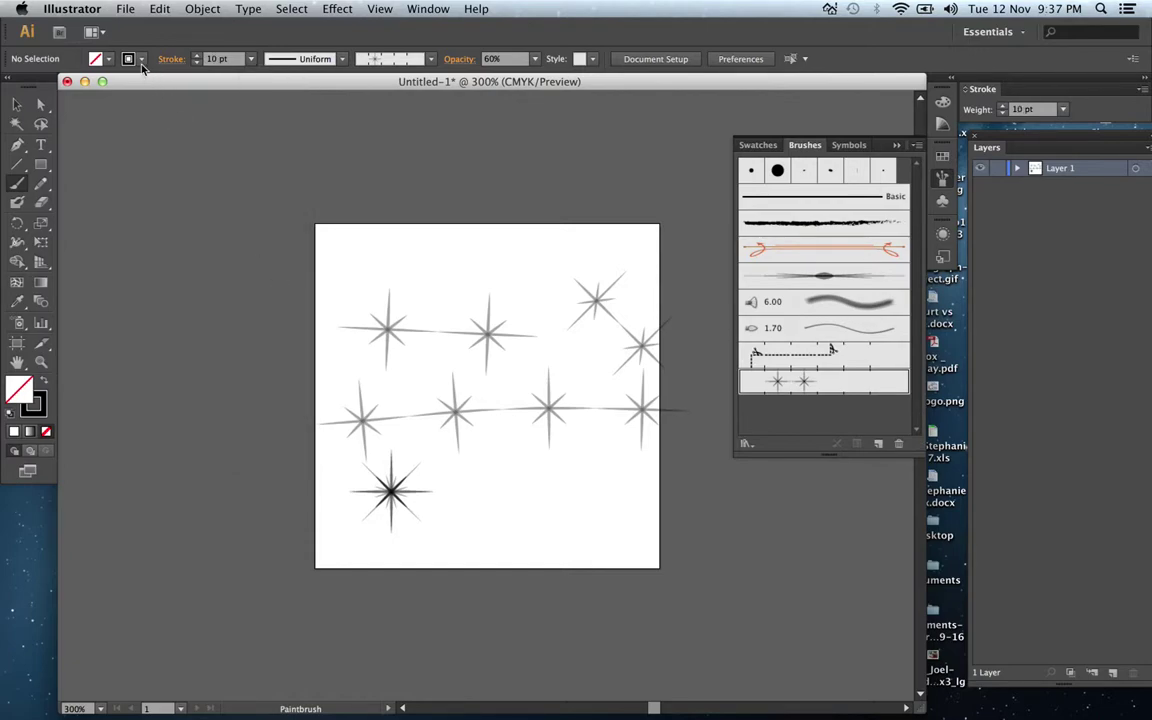
click(141, 59)
click(133, 86)
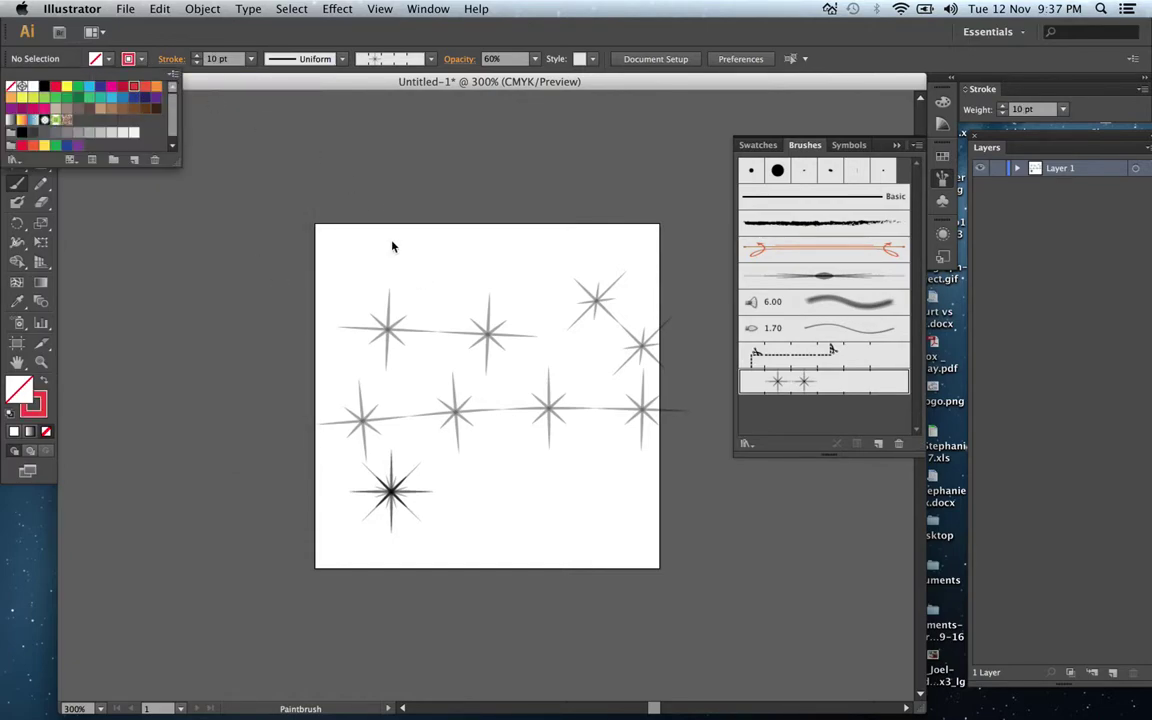
click(303, 219)
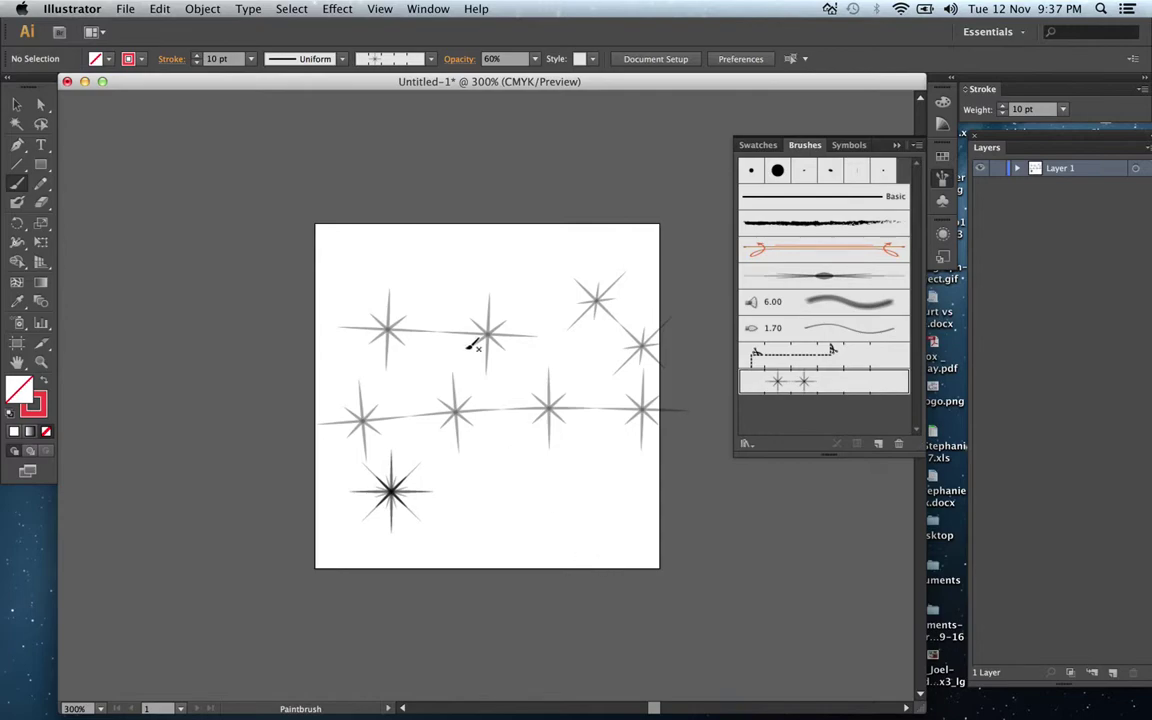
drag(356, 268, 466, 403)
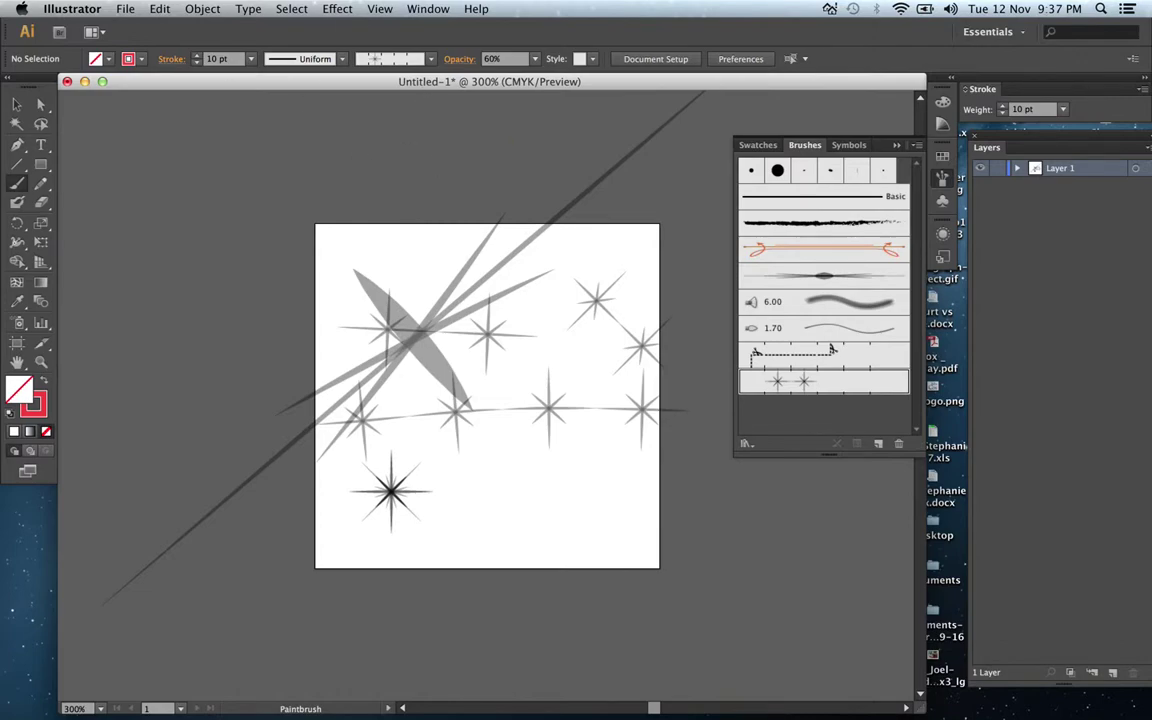
Step: Set the opacity to 100% and check the colorization options of the star straight brush without changing them
click(535, 58)
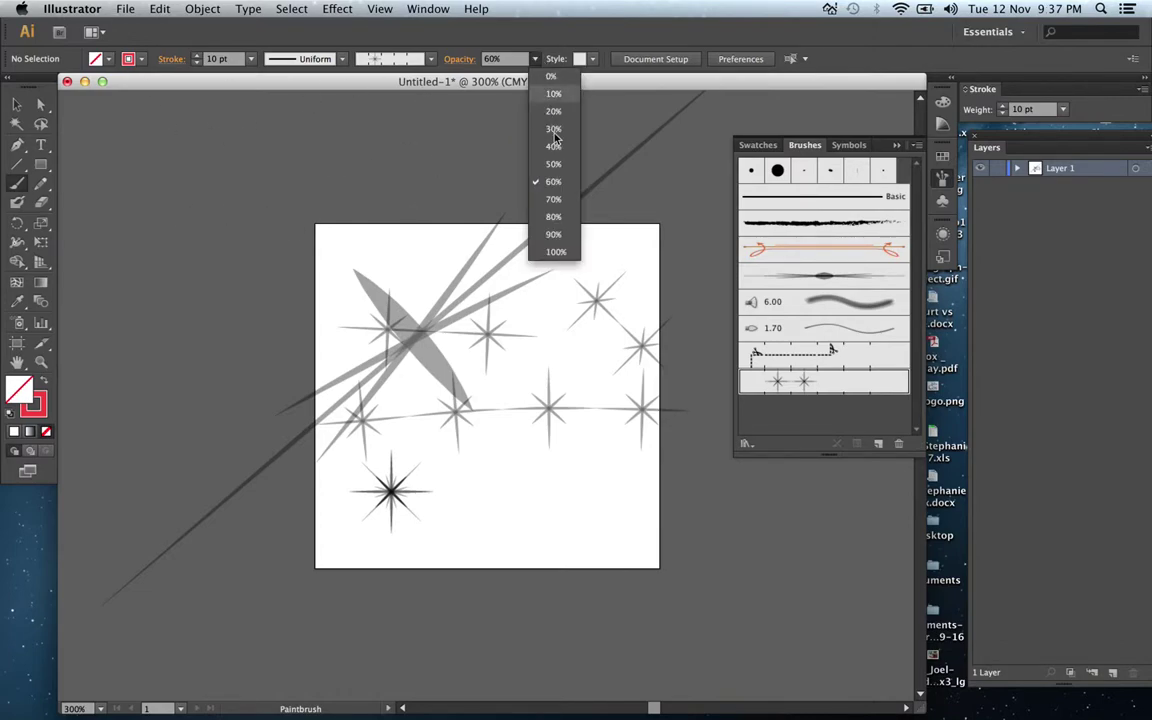
click(557, 253)
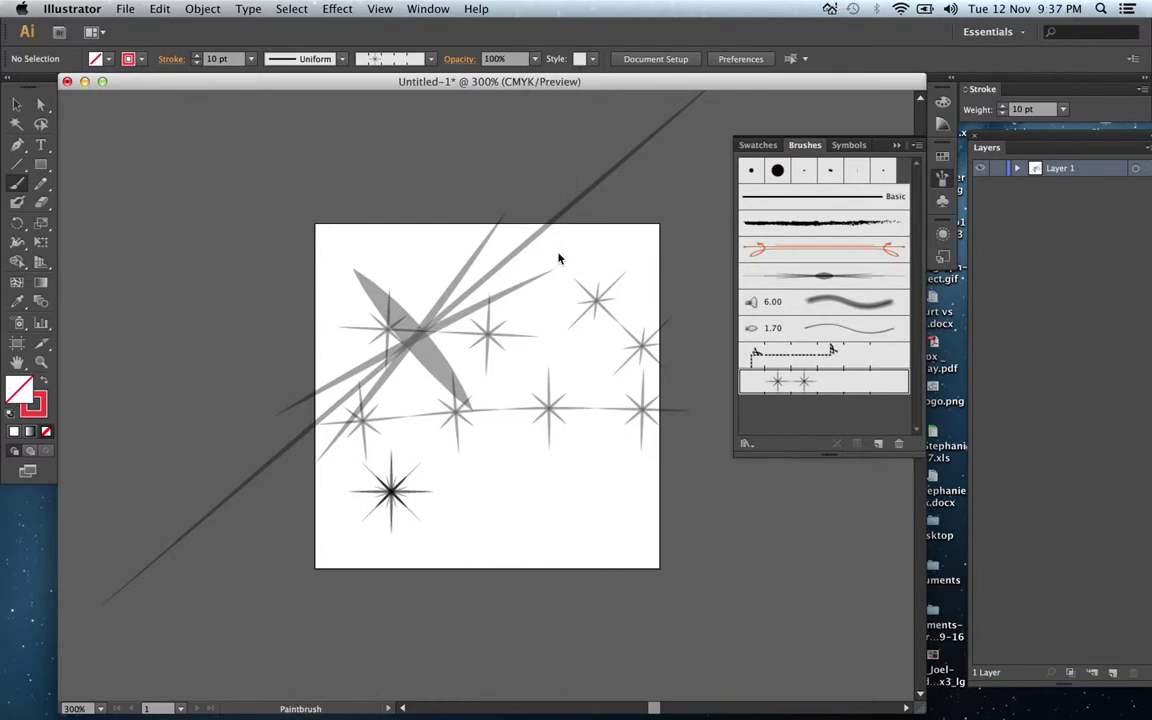
double_click(805, 383)
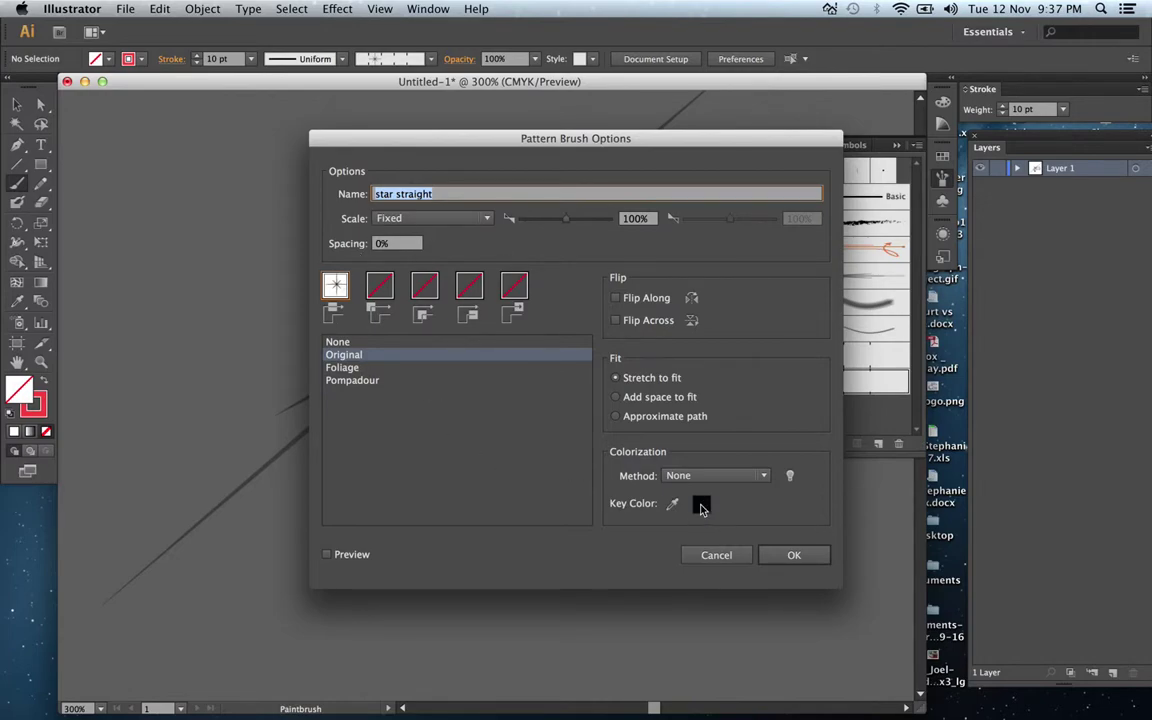
click(716, 555)
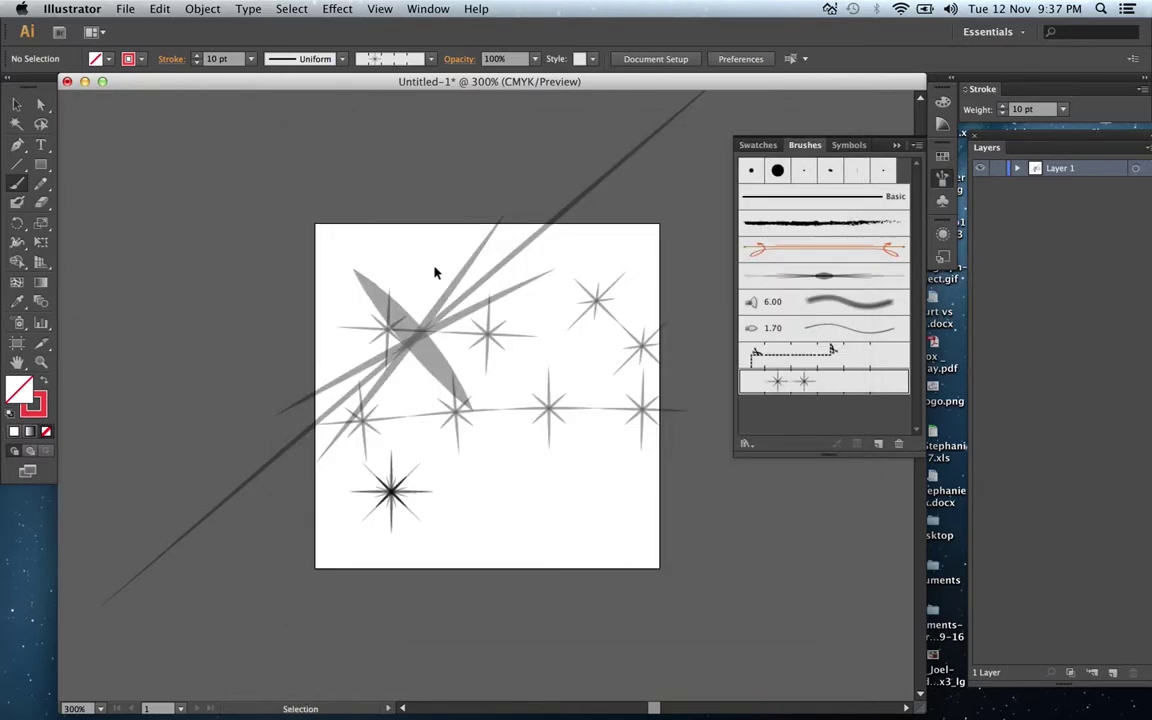
Step: Undo the 10 pt stroke and its stroke settings, and paint a new diagonal line of stars in the artboard's upper-left area
key(super+z)
key(super+z)
key(super+z)
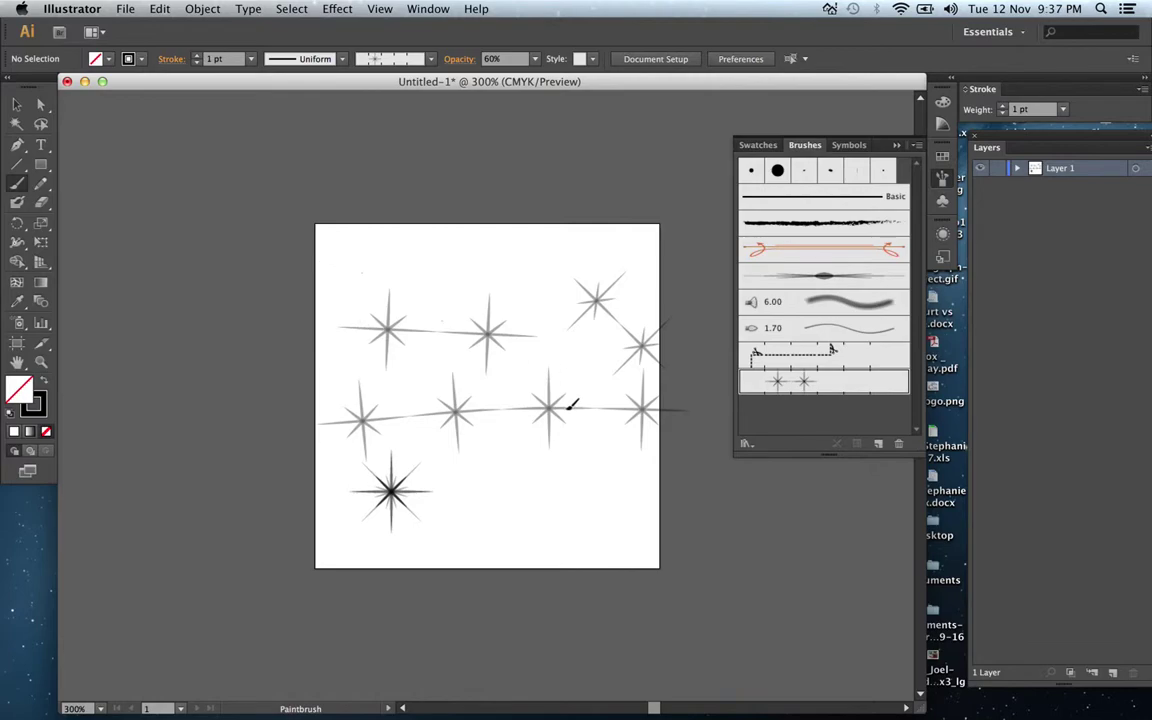
drag(363, 274, 518, 375)
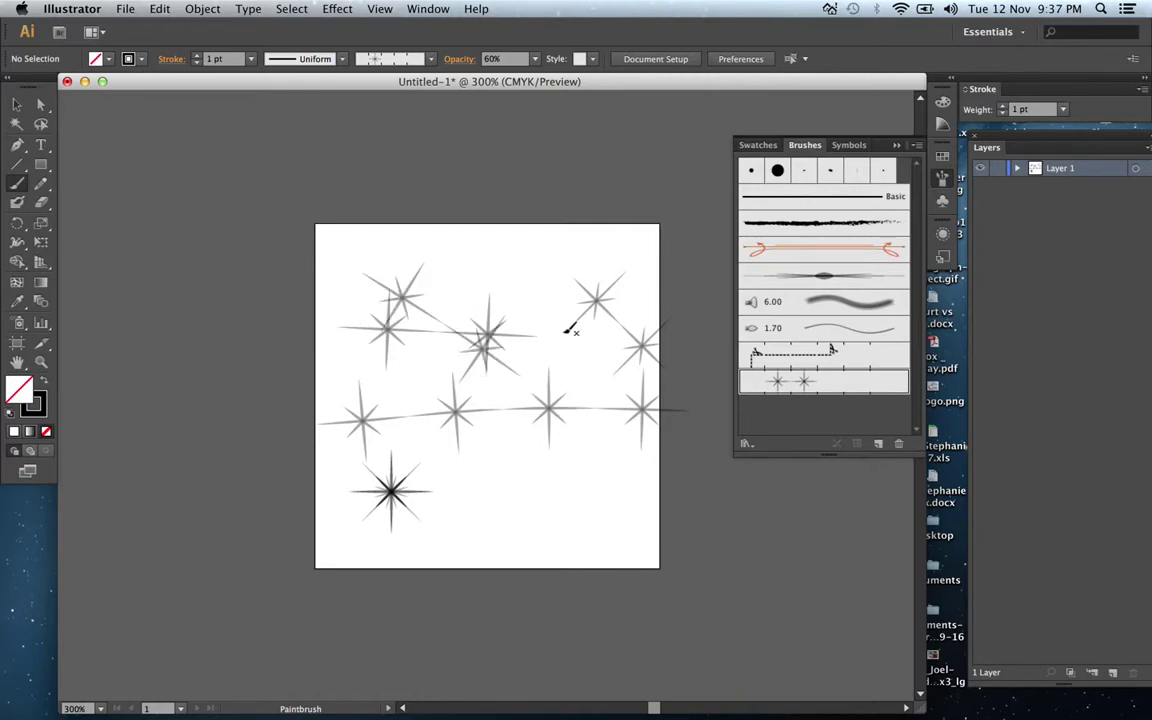
Step: Select all the stars on the artboard and delete them
click(16, 104)
mouse_move(311, 242)
mouse_down()
mouse_move(681, 481)
mouse_move(717, 560)
mouse_up()
key(Delete)
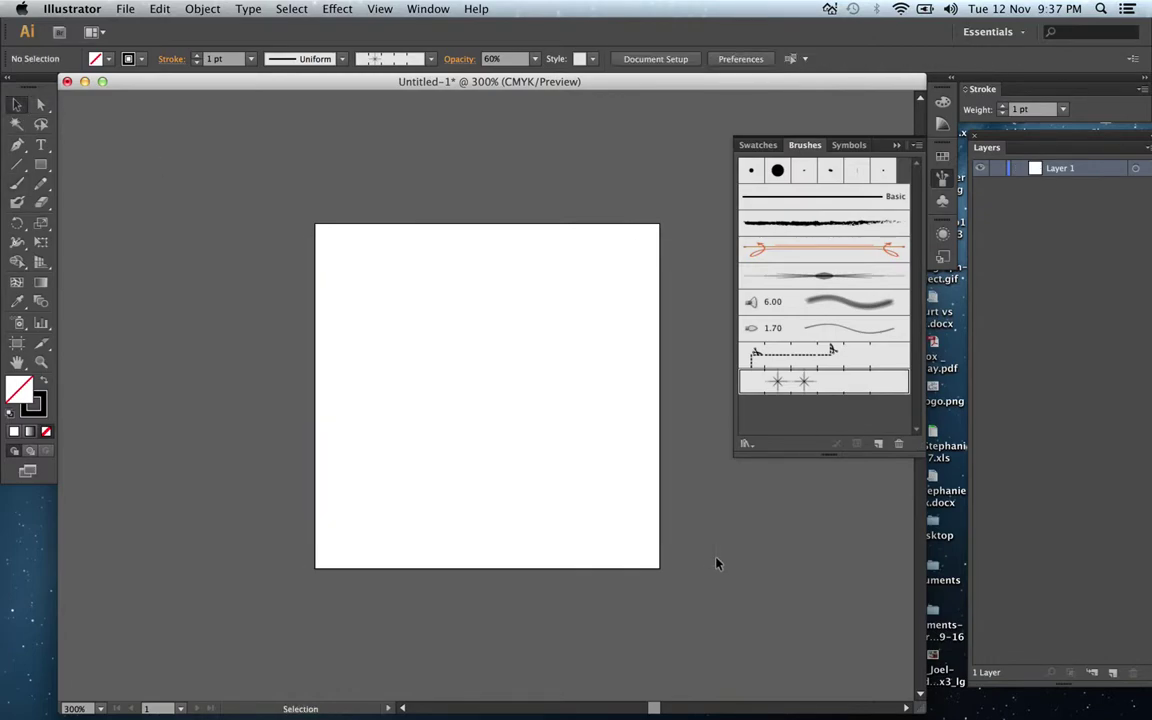
Step: Try painting strokes on the empty artboard with the star pattern brush and after choosing the Basic brush, undoing each stroke
click(19, 185)
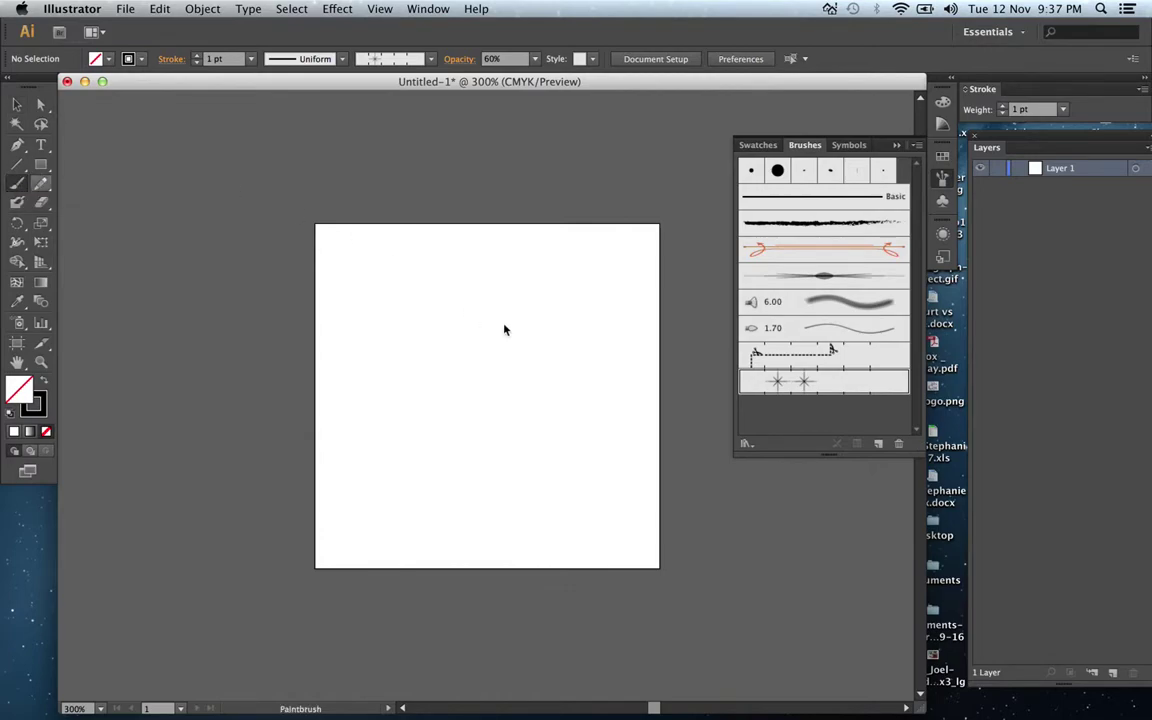
drag(452, 442, 548, 294)
key(super+z)
click(775, 200)
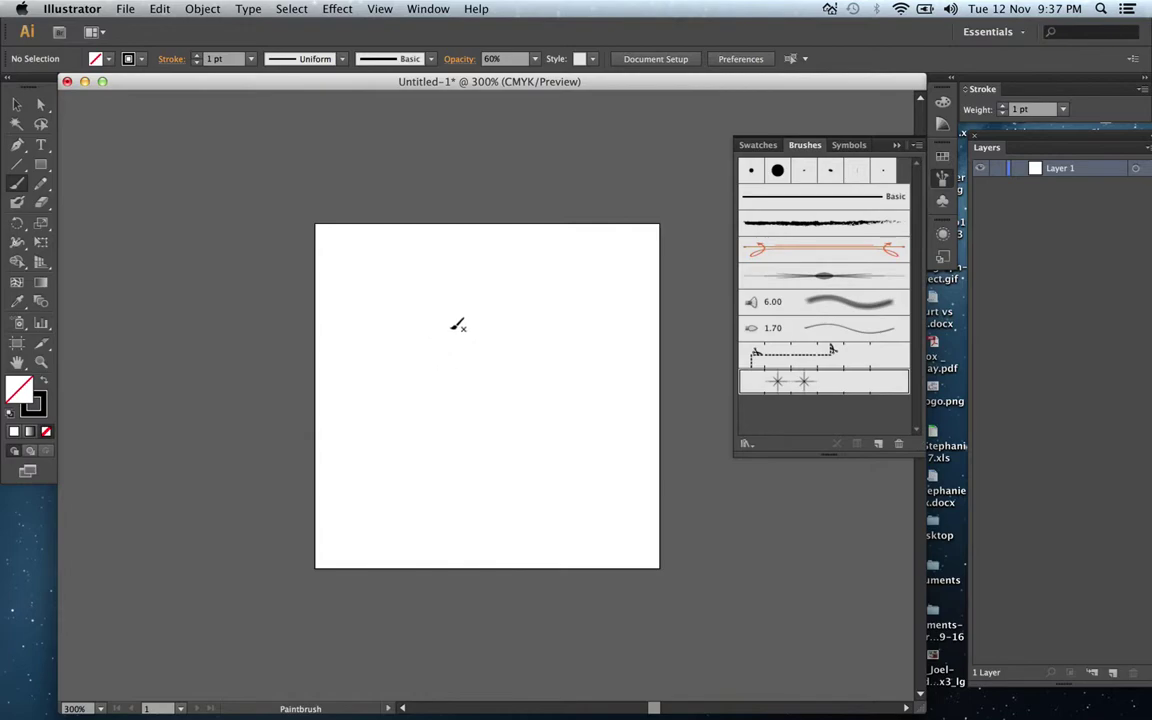
mouse_move(442, 275)
mouse_down()
mouse_move(458, 401)
mouse_move(452, 468)
mouse_up()
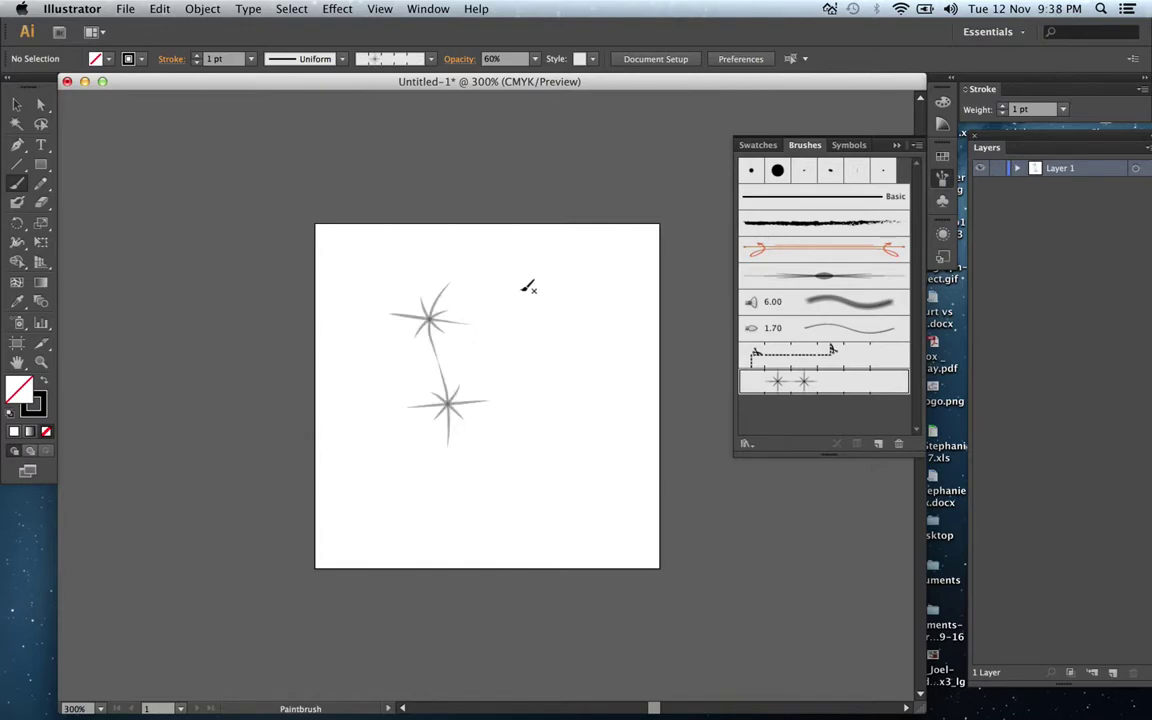
key(super+z)
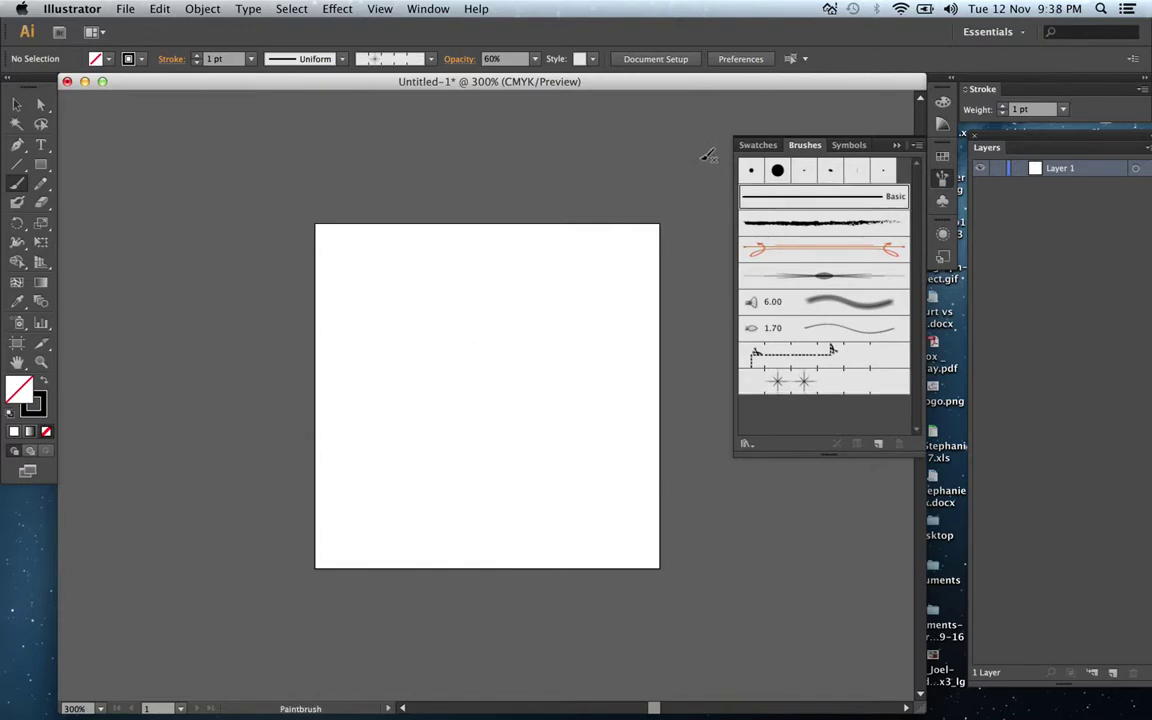
Step: Choose the Basic brush definition and paint two short, steep test strokes in the middle and right part of the artboard
click(384, 59)
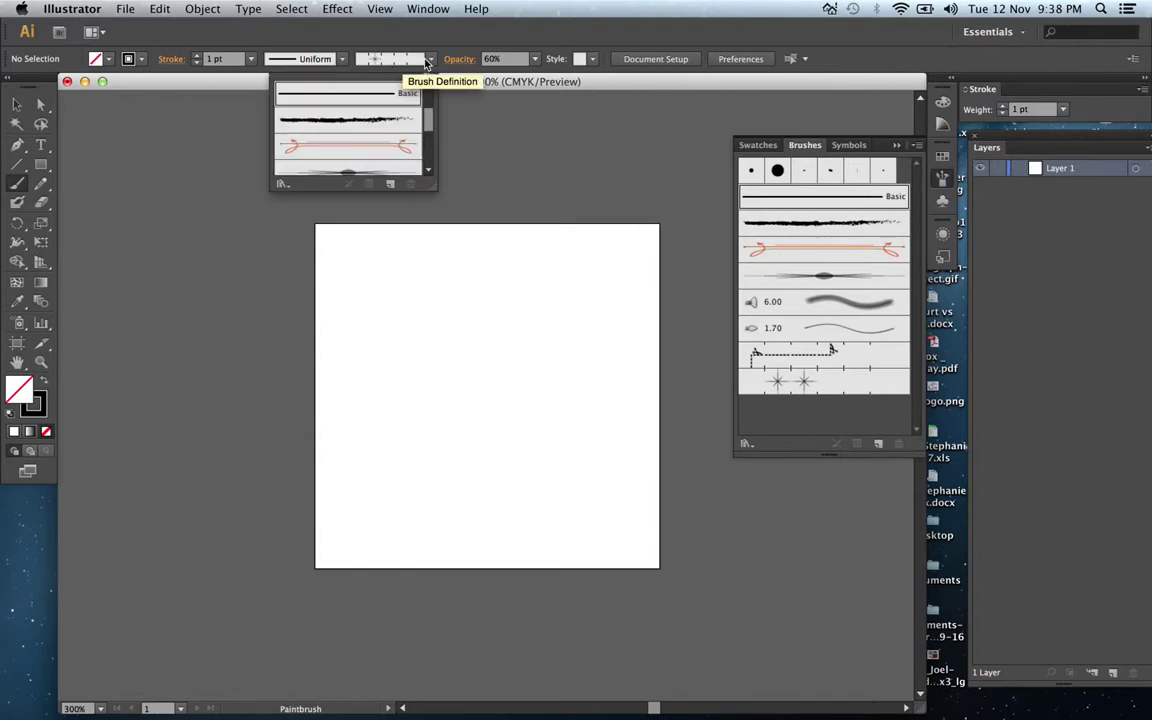
click(372, 92)
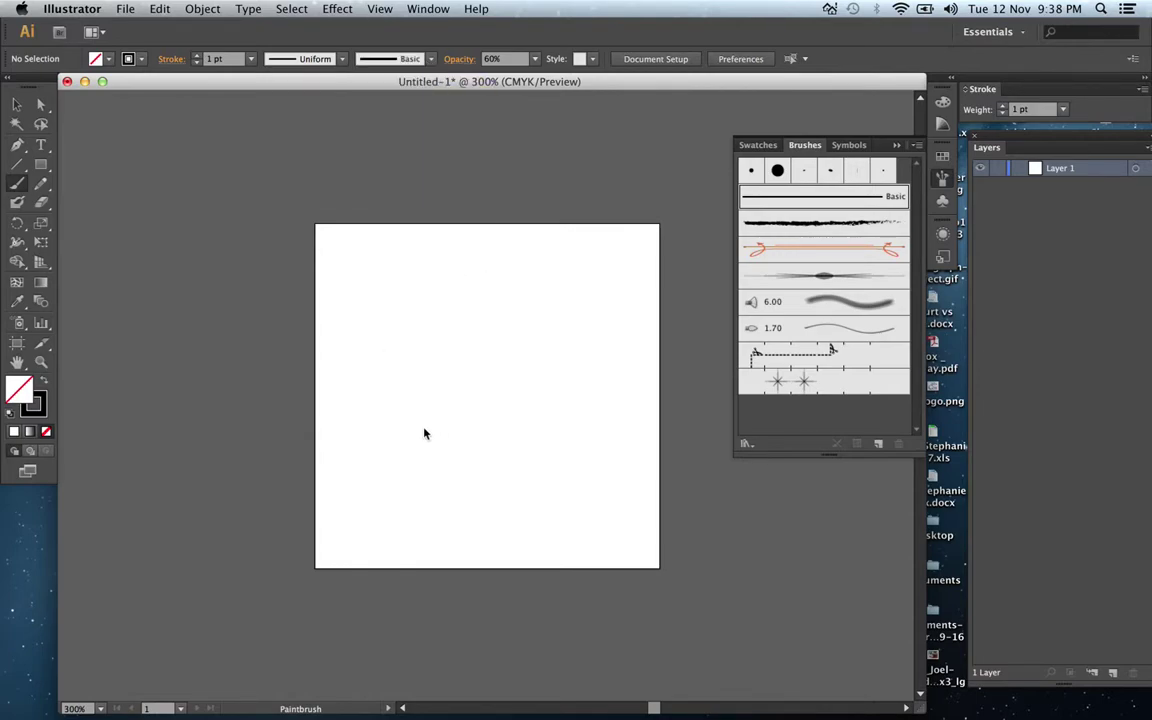
drag(507, 453, 455, 285)
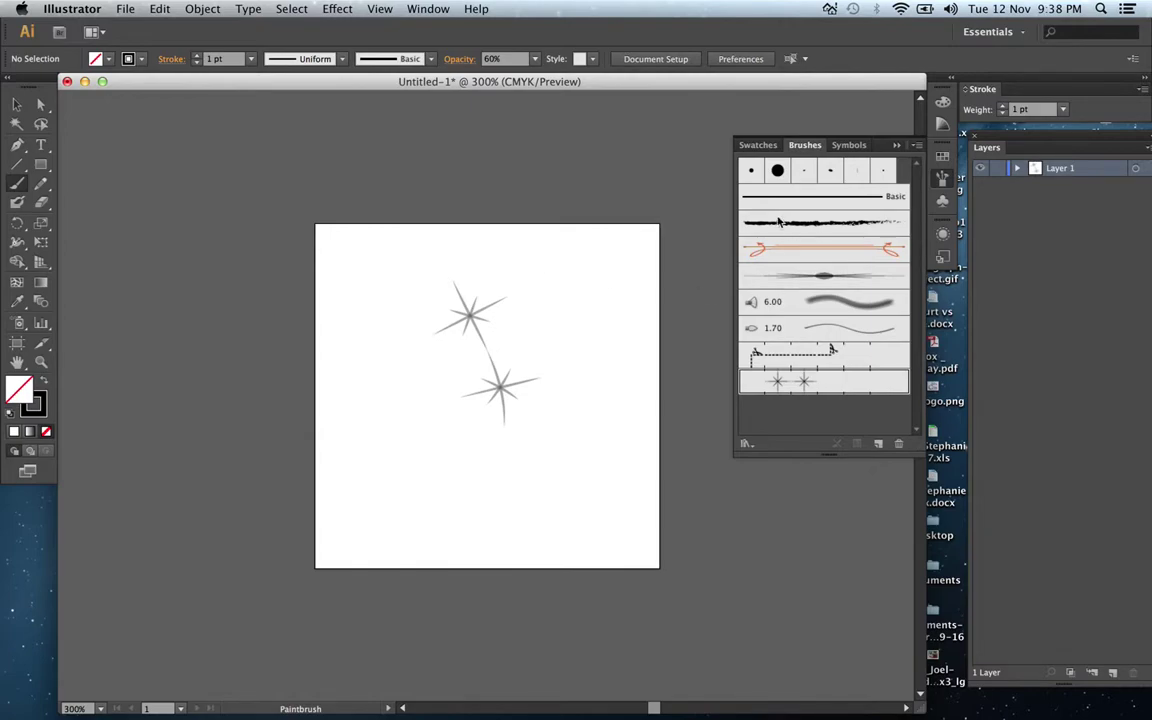
drag(590, 428, 617, 314)
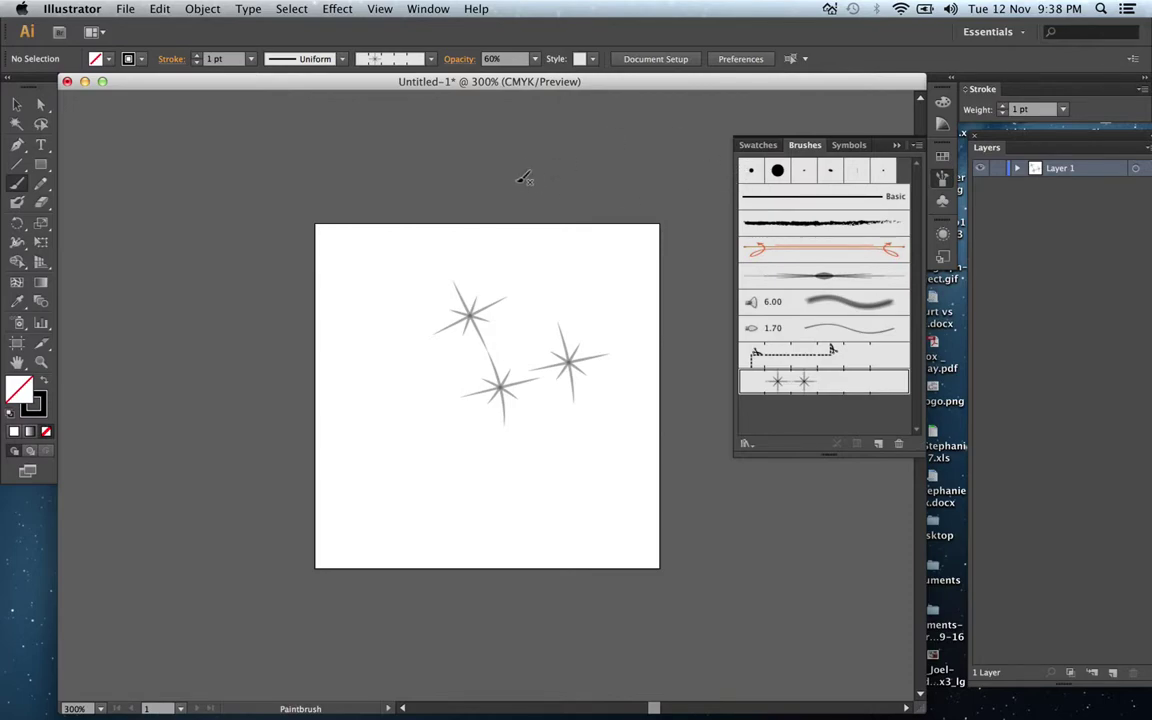
Step: Select both test strokes and delete them from the artboard
click(17, 104)
click(386, 59)
click(650, 321)
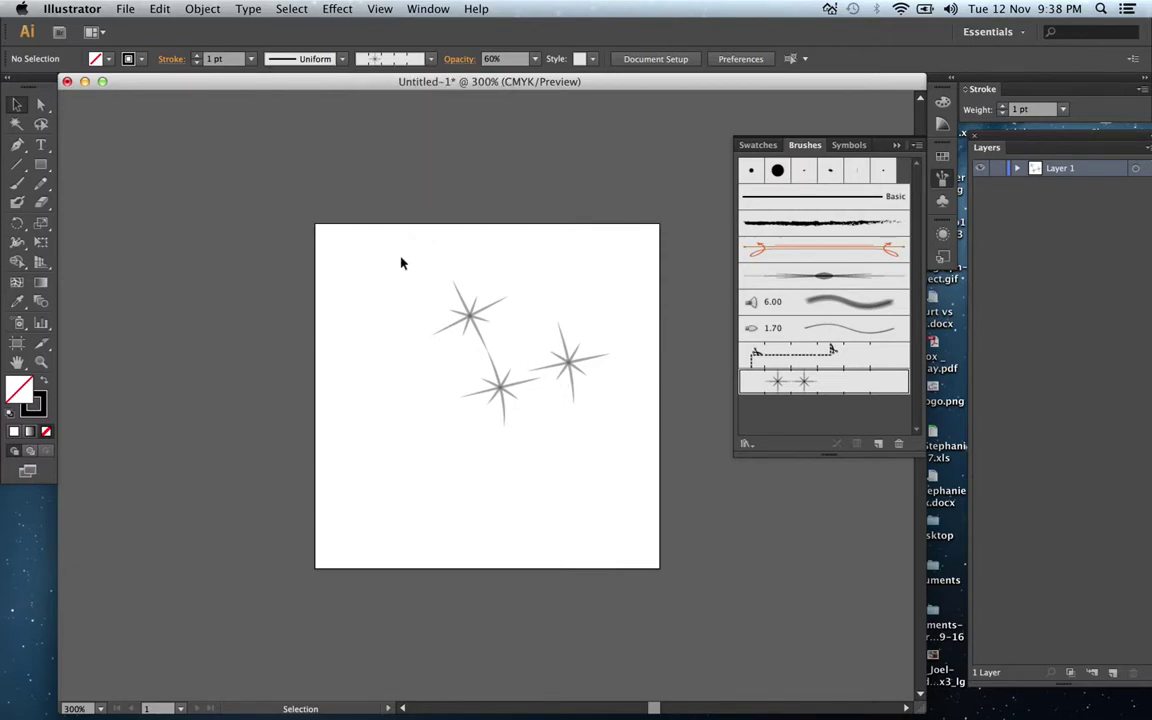
key(super+a)
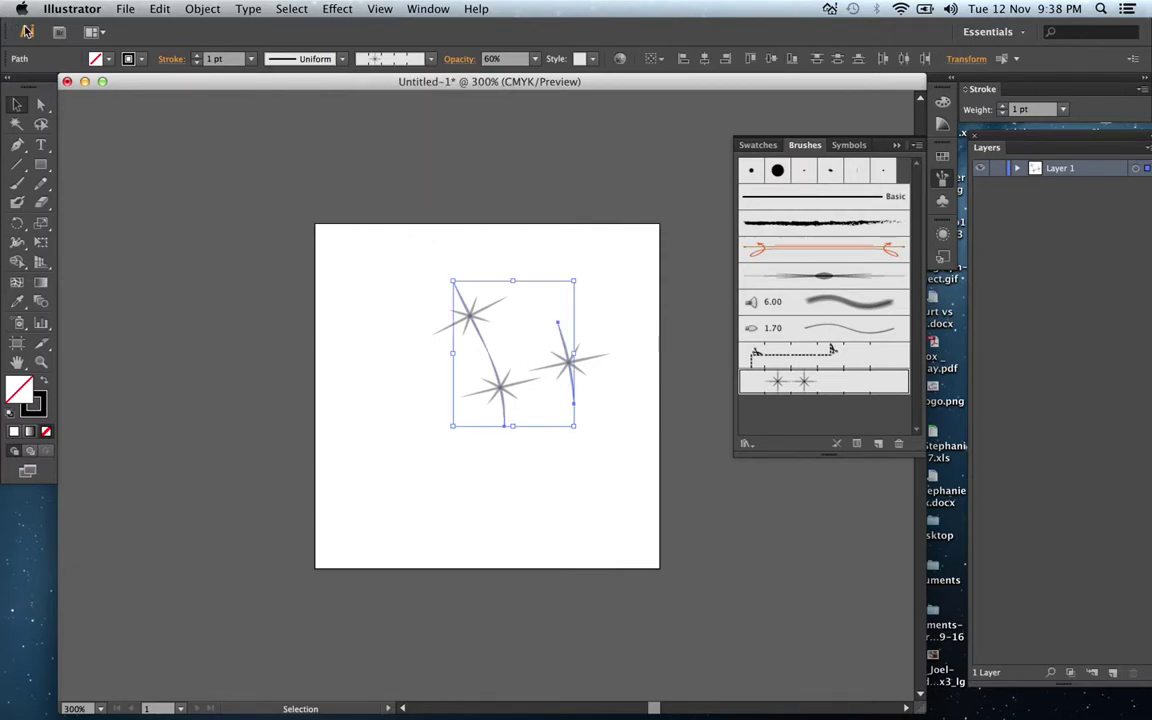
key(Delete)
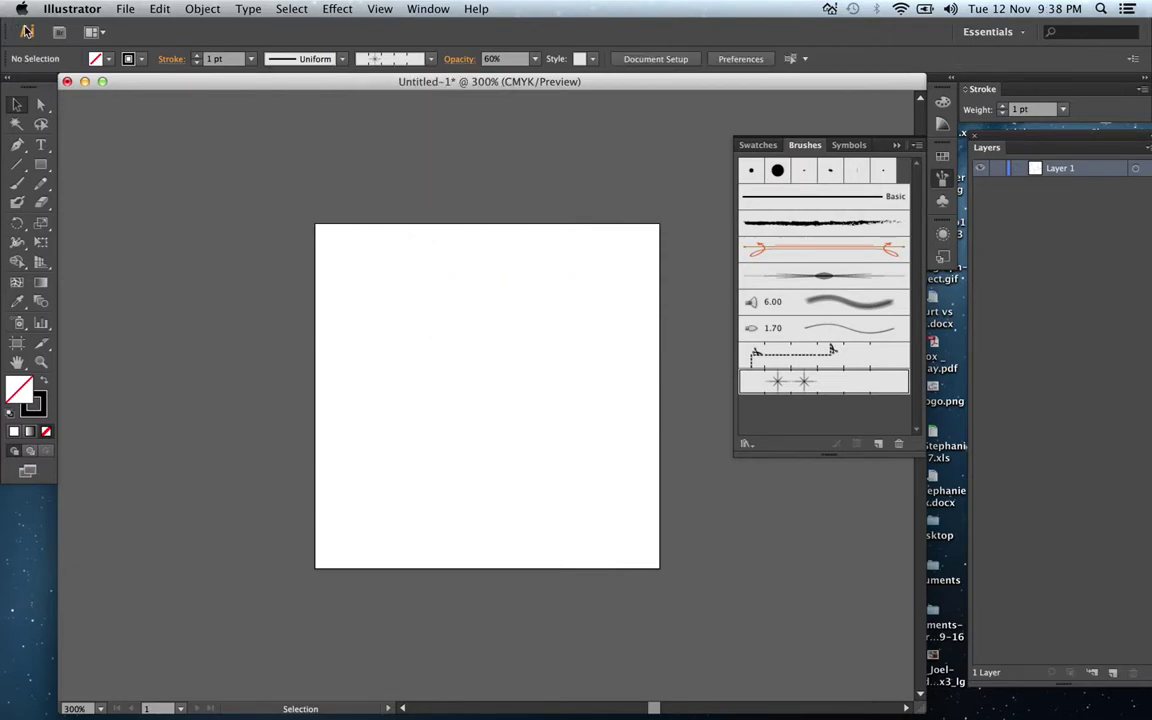
Step: Paint three roughly vertical, curved strokes side by side in the middle of the artboard with the 5 pt. Round brush
click(879, 444)
click(556, 481)
click(753, 170)
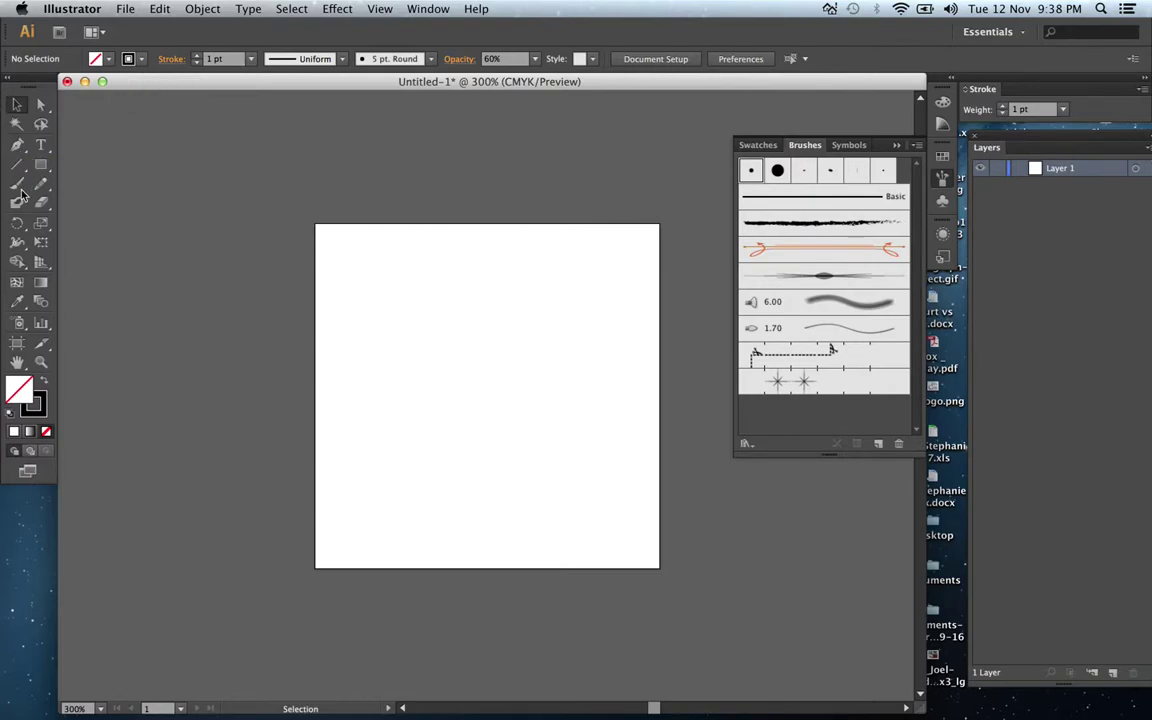
click(17, 184)
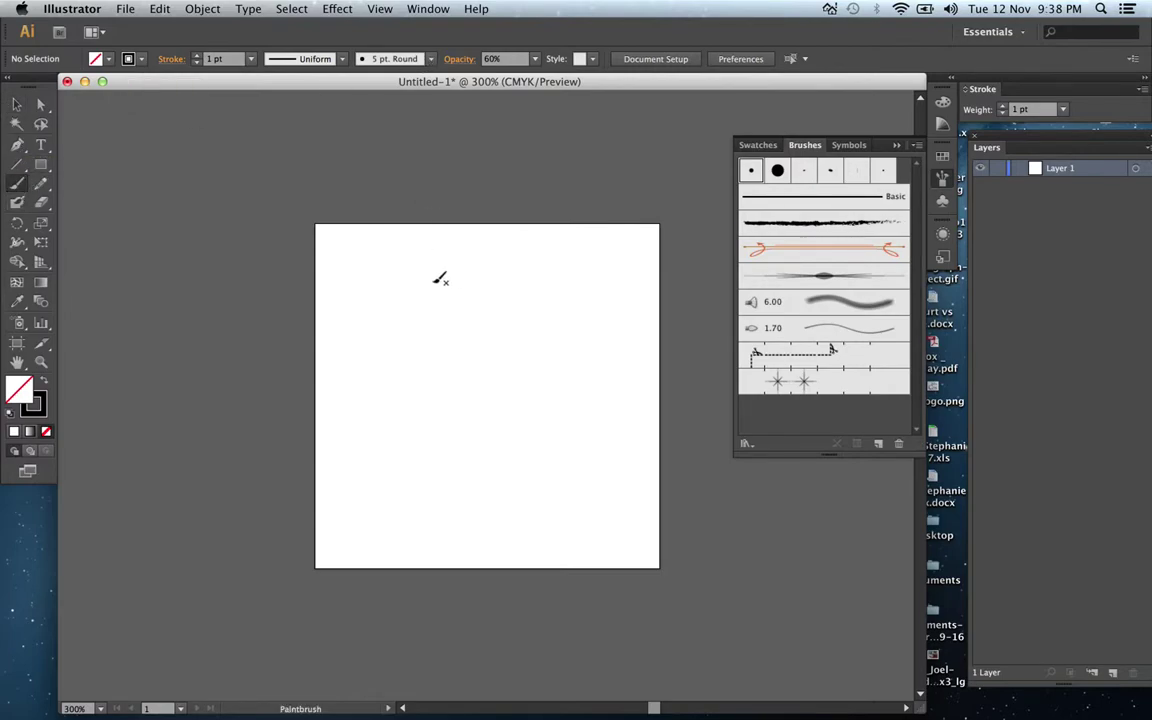
mouse_move(428, 294)
mouse_down()
mouse_move(458, 365)
mouse_move(428, 428)
mouse_up()
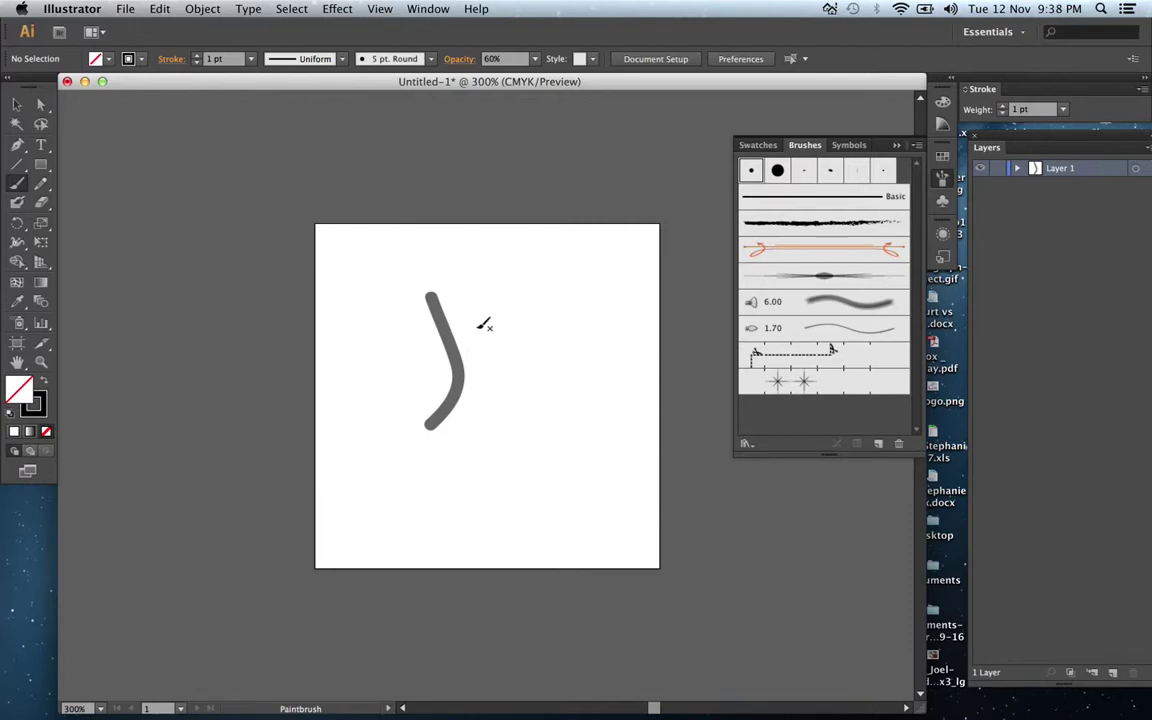
drag(493, 294, 513, 441)
drag(566, 293, 564, 334)
drag(607, 420, 576, 442)
Step: Select the three curved strokes and create a scatter brush from them with the default options
click(16, 104)
drag(316, 224, 627, 416)
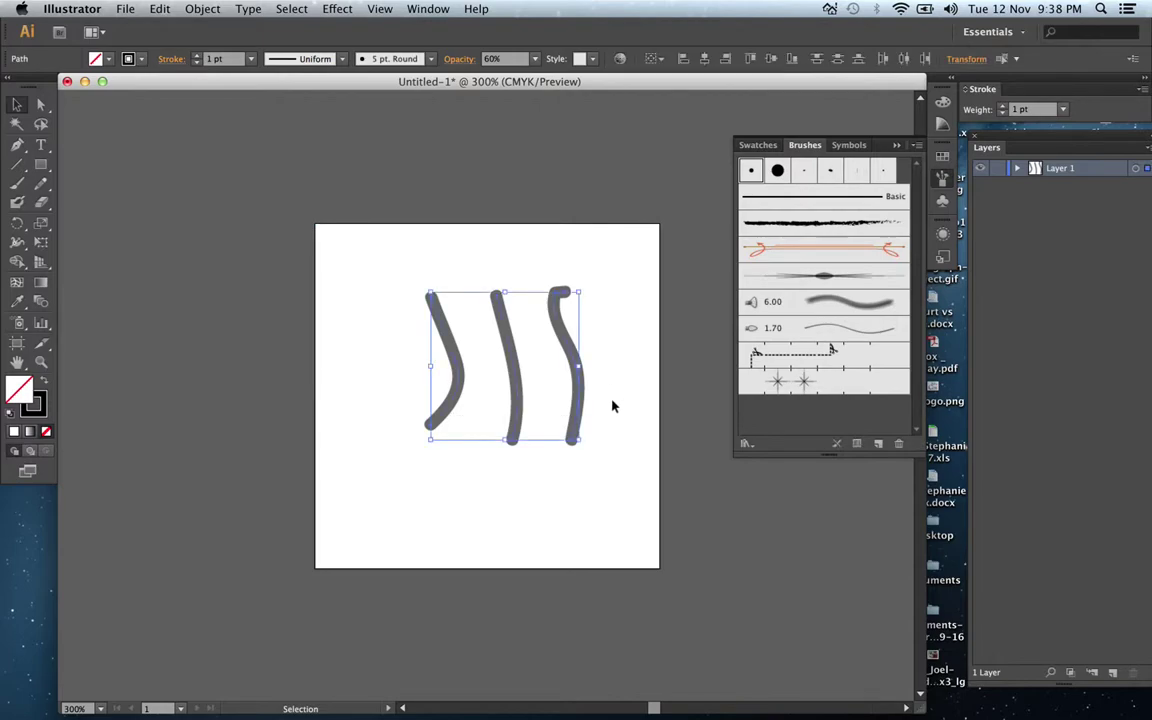
click(879, 445)
click(527, 388)
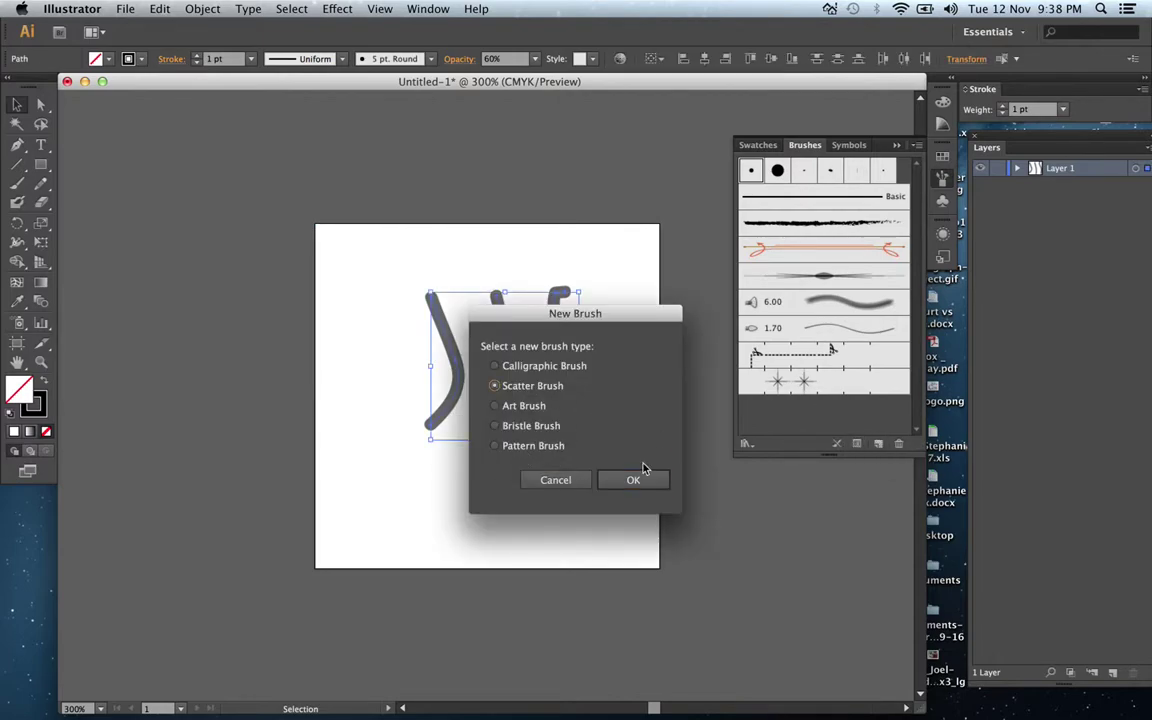
click(632, 481)
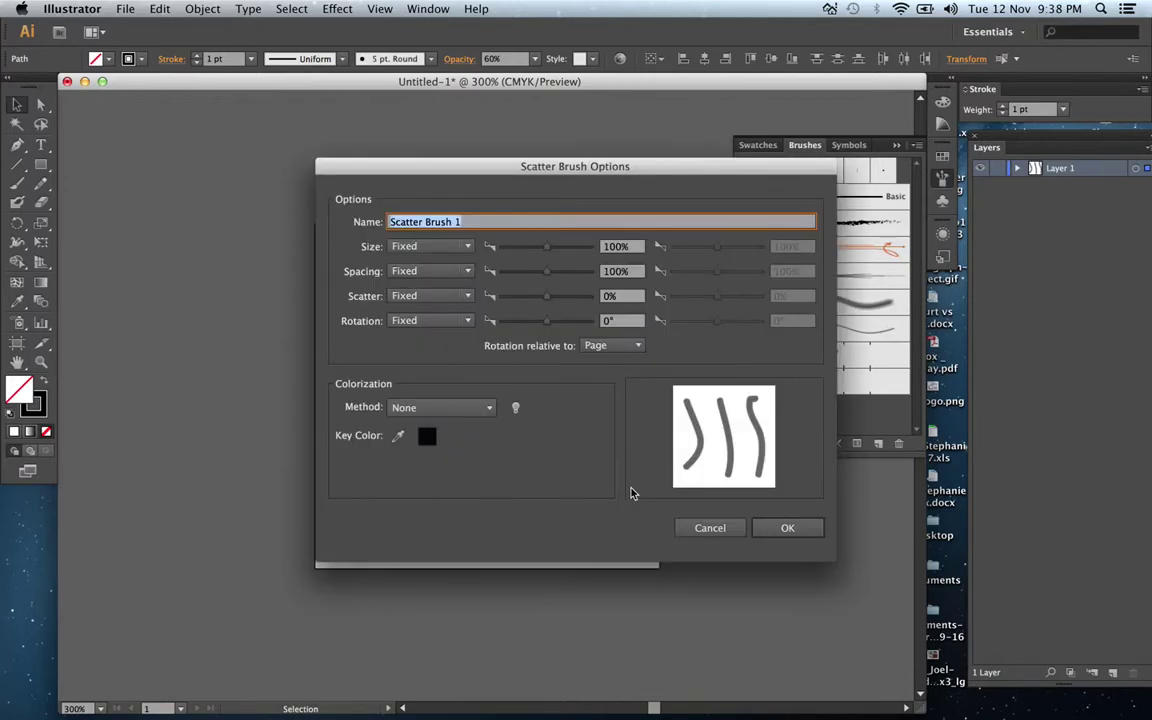
click(785, 527)
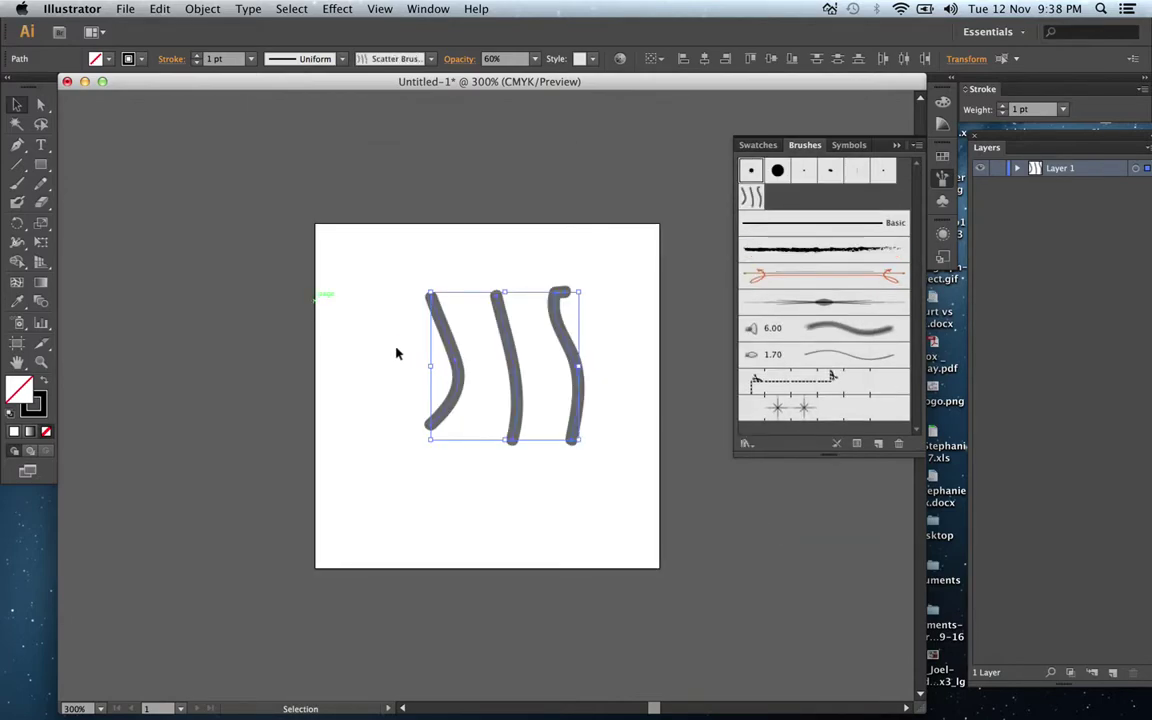
Step: Delete the three source strokes and paint a diagonal stroke across the artboard with the new scatter brush
key(Delete)
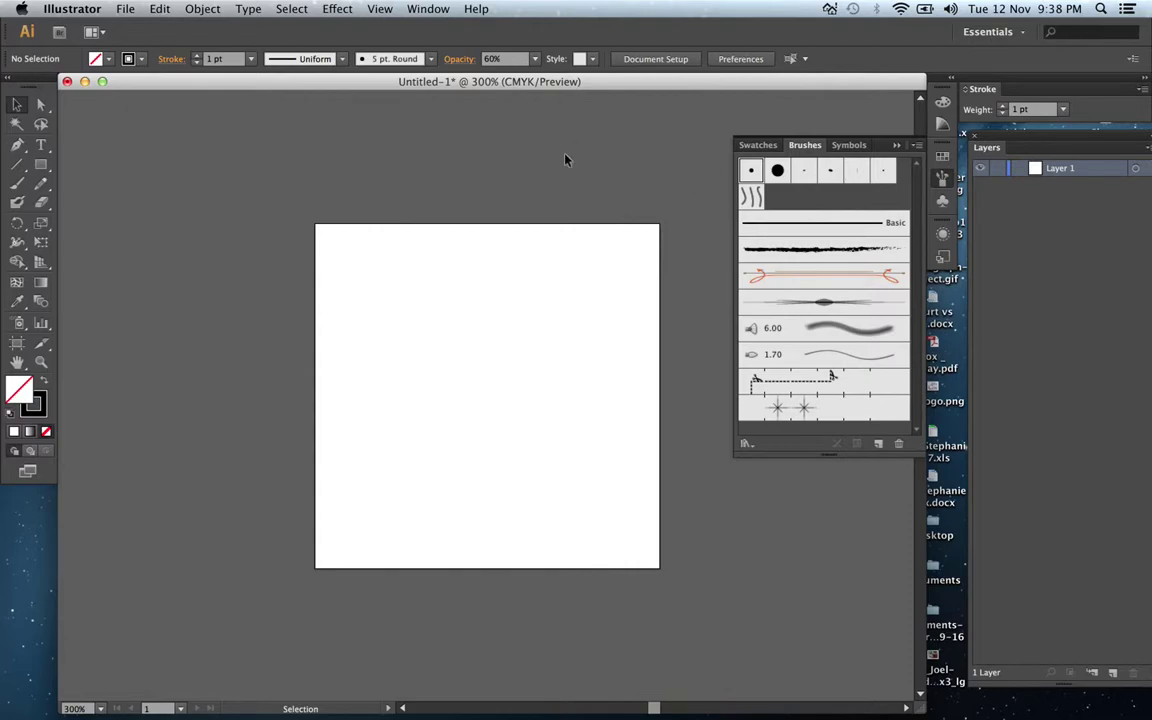
click(17, 183)
click(752, 197)
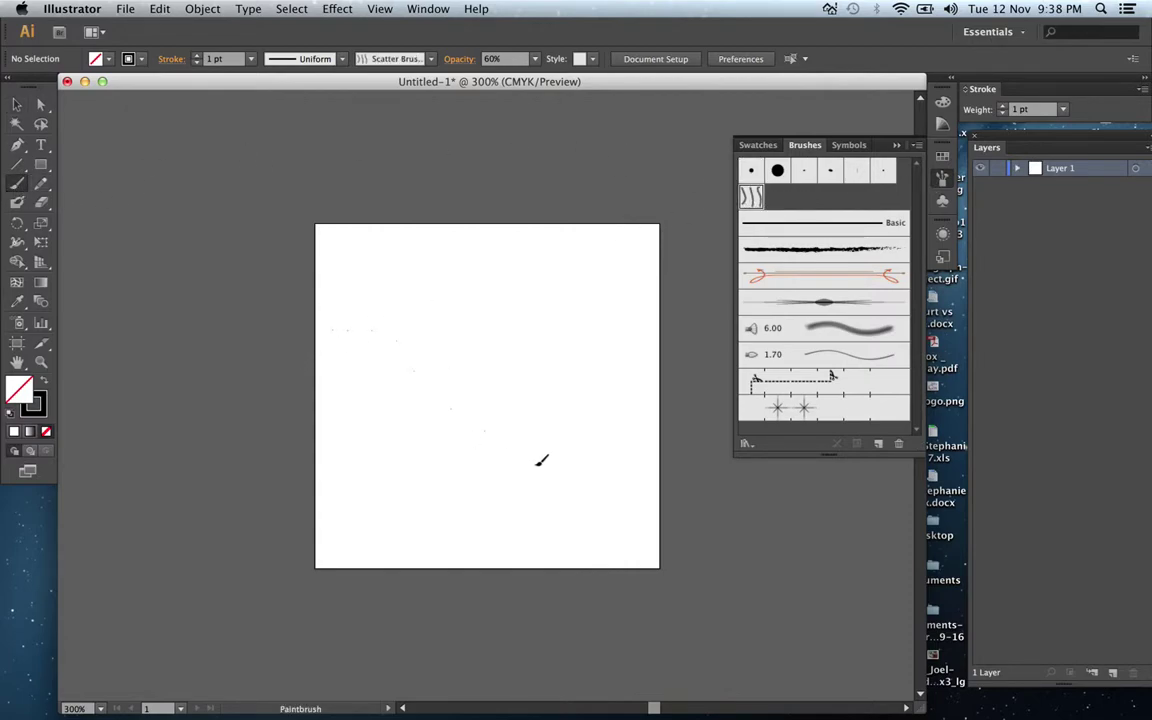
drag(538, 463, 538, 463)
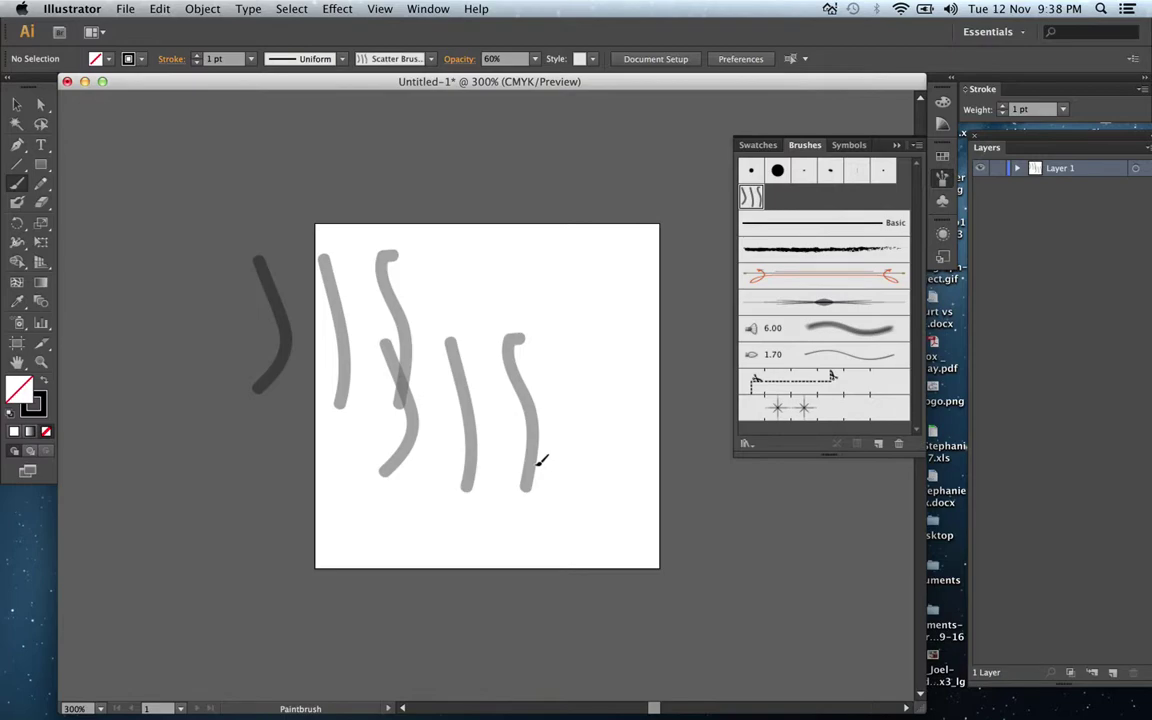